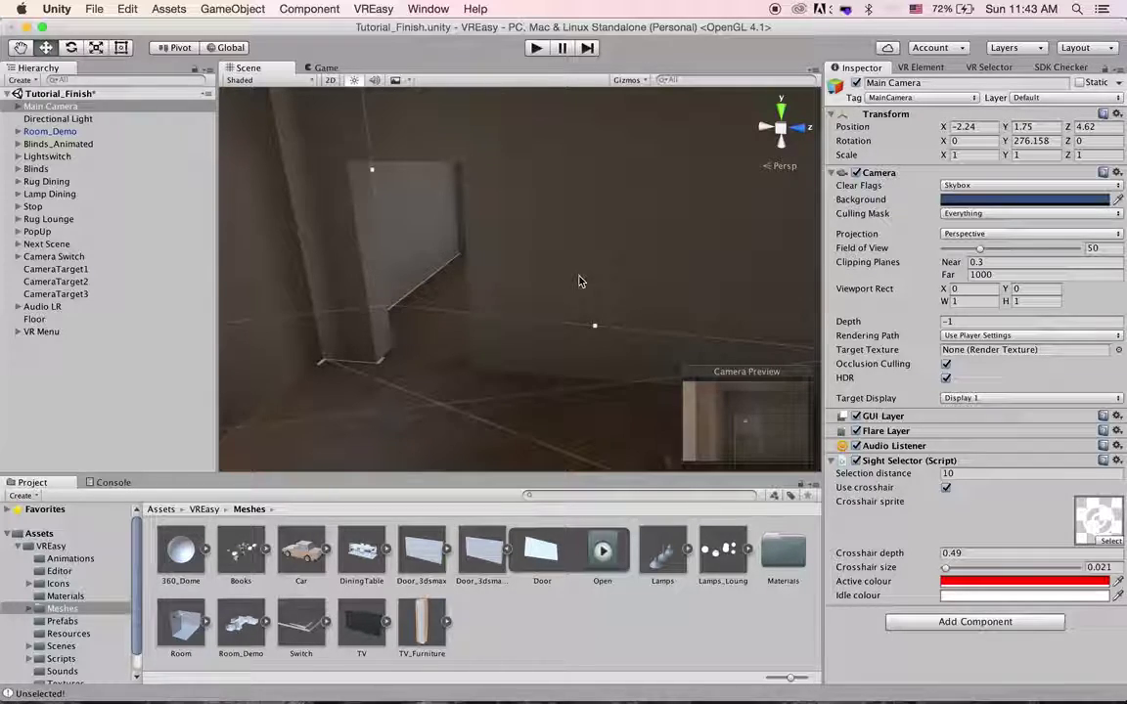
Set up a new VR element of type TRIGGER_AREA with the game object name "Trigger Room"
{"action": "left_click_drag", "start_coordinate": [587, 282], "coordinate": [428, 404], "text": "alt"}
{"action": "mouse_move", "coordinate": [559, 297]}
{"action": "left_mouse_down", "text": "alt"}
{"action": "mouse_move", "coordinate": [576, 259]}
{"action": "mouse_move", "coordinate": [490, 304]}
{"action": "mouse_move", "coordinate": [527, 302]}
{"action": "mouse_move", "coordinate": [559, 339]}
{"action": "mouse_move", "coordinate": [573, 234]}
{"action": "mouse_move", "coordinate": [560, 229]}
{"action": "mouse_move", "coordinate": [553, 264]}
{"action": "mouse_move", "coordinate": [525, 257]}
{"action": "mouse_move", "coordinate": [508, 382]}
{"action": "mouse_move", "coordinate": [552, 294]}
{"action": "left_mouse_up", "text": "alt"}
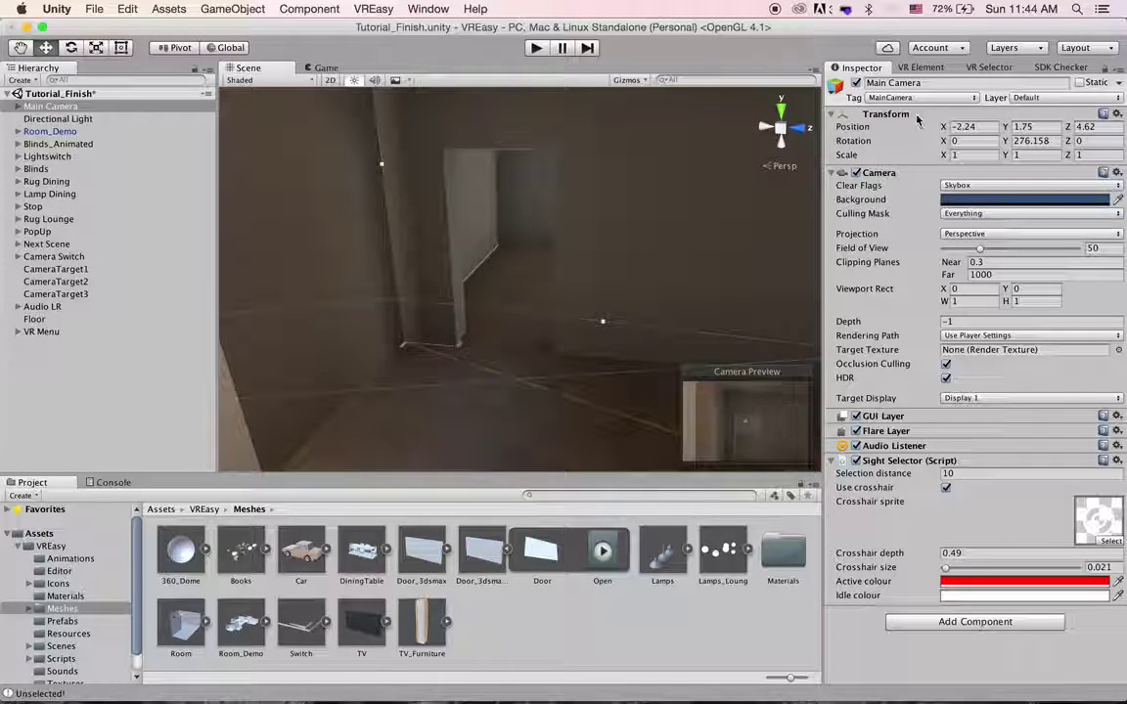
{"action": "left_click", "coordinate": [921, 67]}
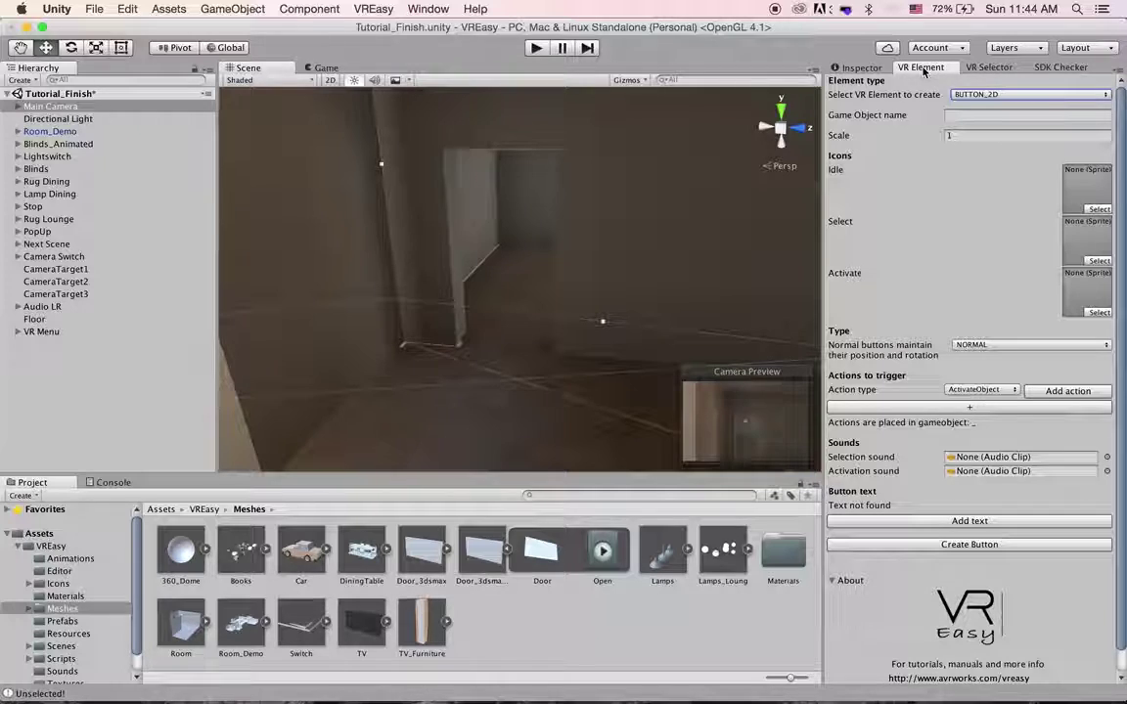
{"action": "left_click", "coordinate": [981, 95]}
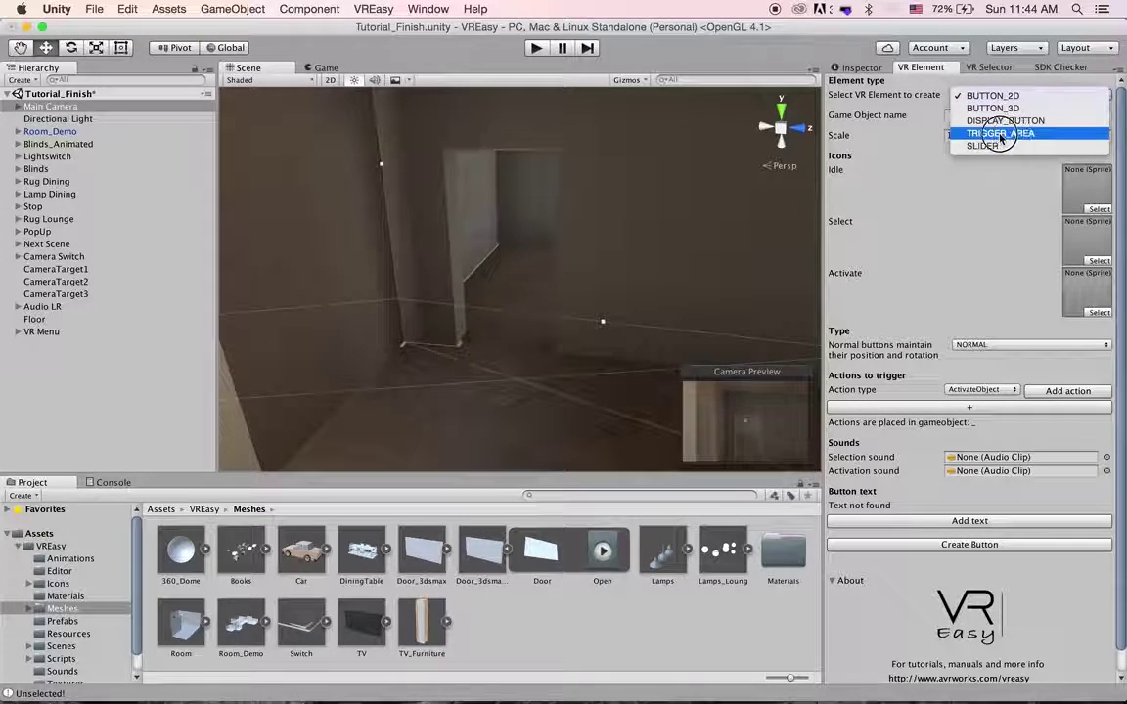
{"action": "left_click", "coordinate": [1000, 134]}
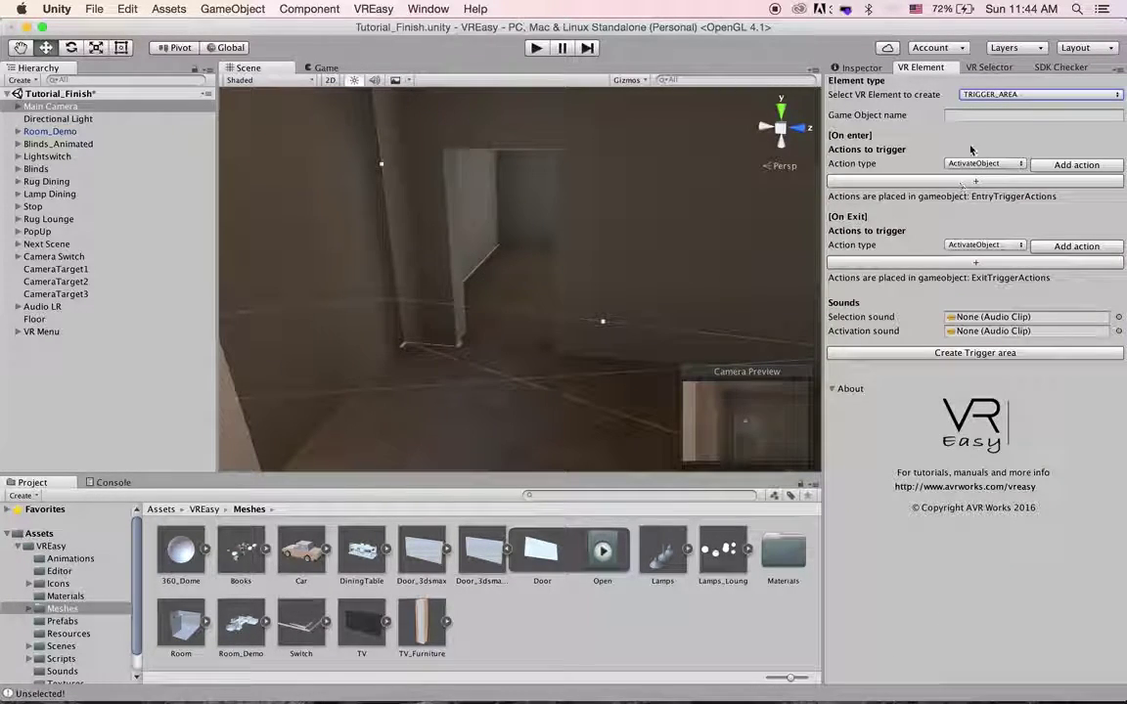
{"action": "left_click", "coordinate": [959, 116]}
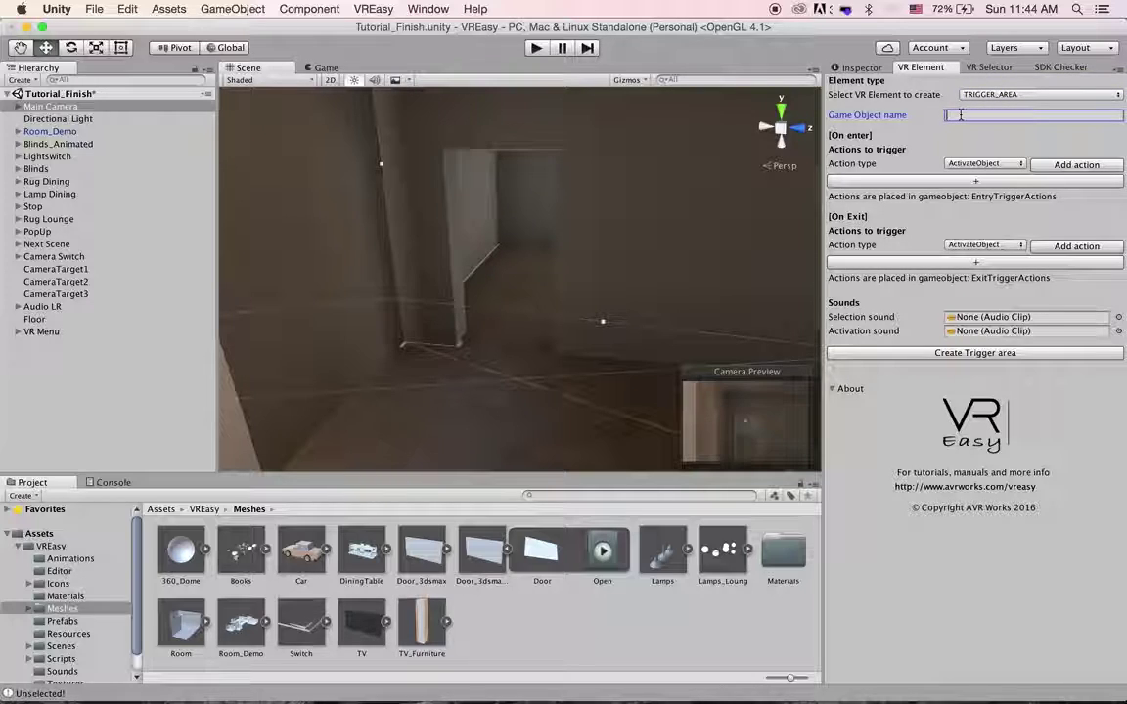
{"action": "type", "text": "Trigger Room"}
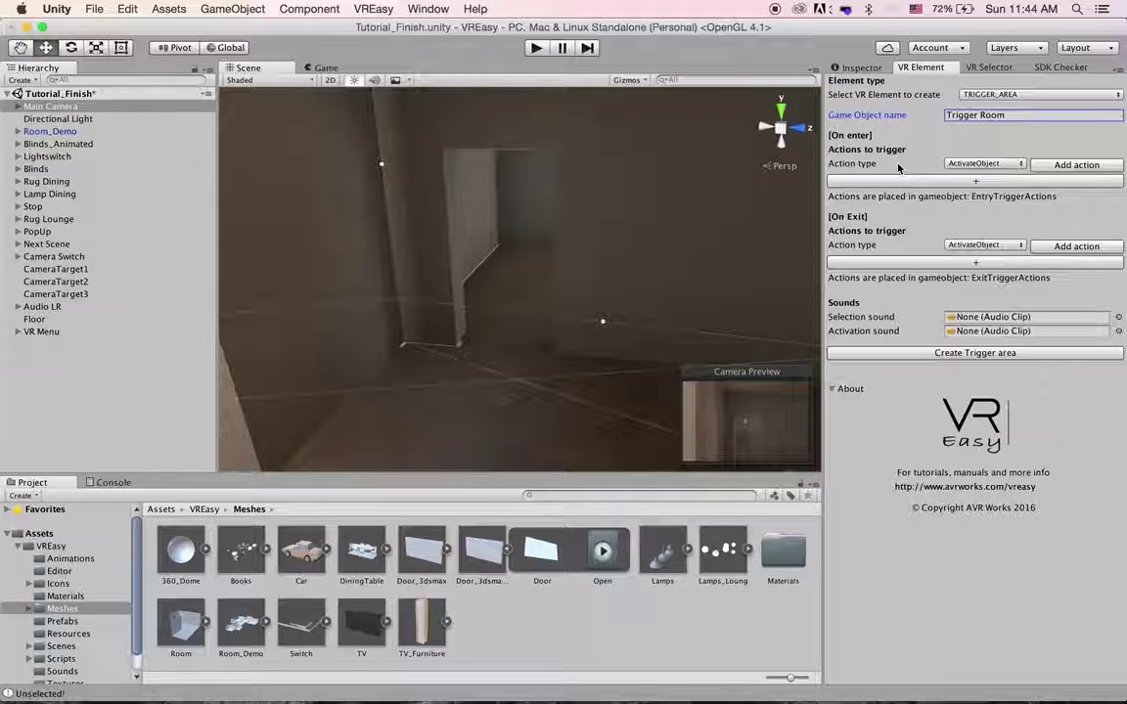
{"action": "left_click", "coordinate": [880, 69]}
{"action": "left_click", "coordinate": [919, 68]}
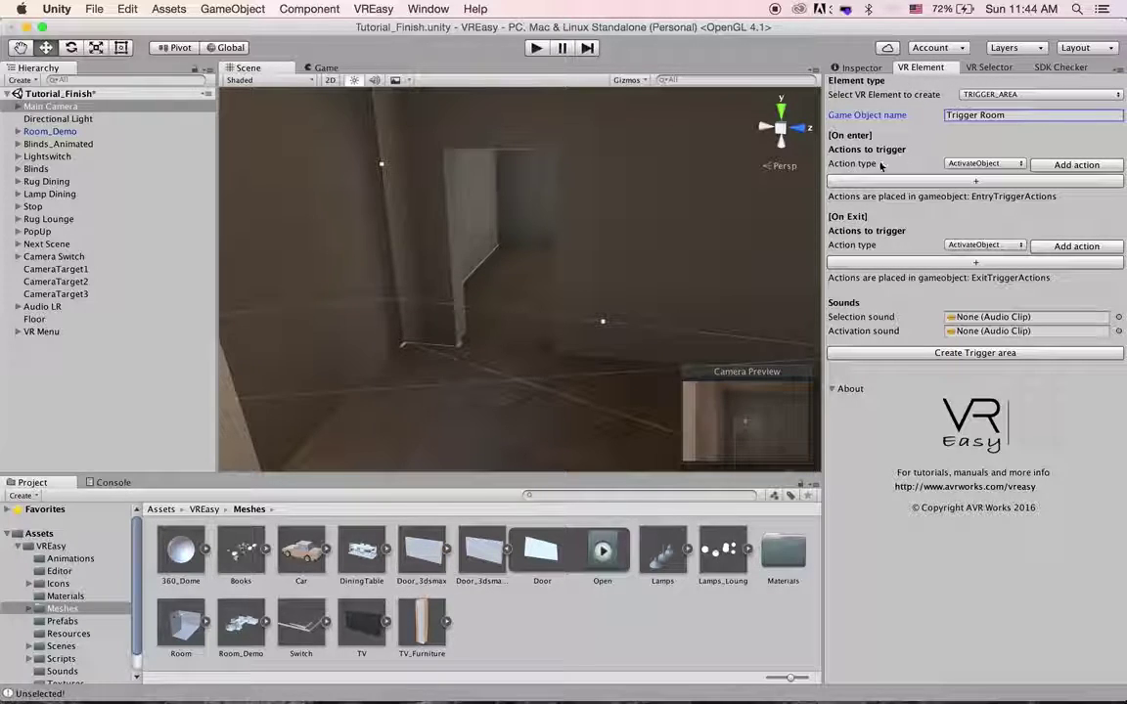
Add a PlayAnimation action and an ActivateObject action to the trigger area's On enter actions
{"action": "left_click", "coordinate": [983, 164]}
{"action": "left_click", "coordinate": [988, 224]}
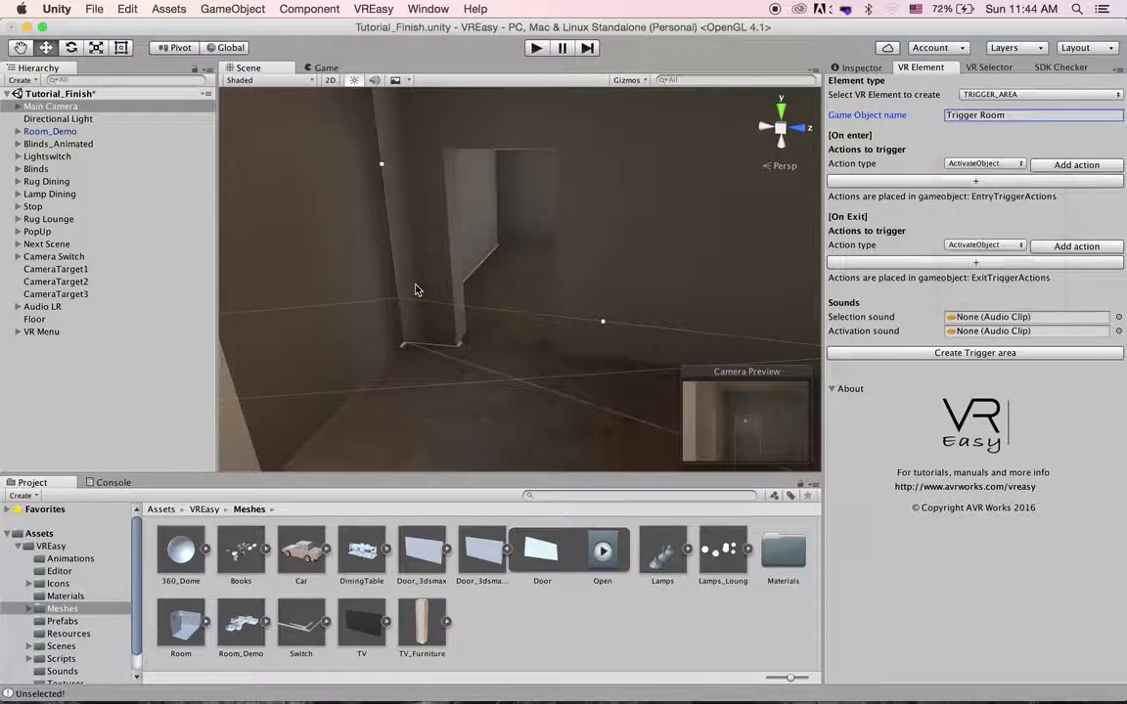
{"action": "left_click", "coordinate": [1052, 164]}
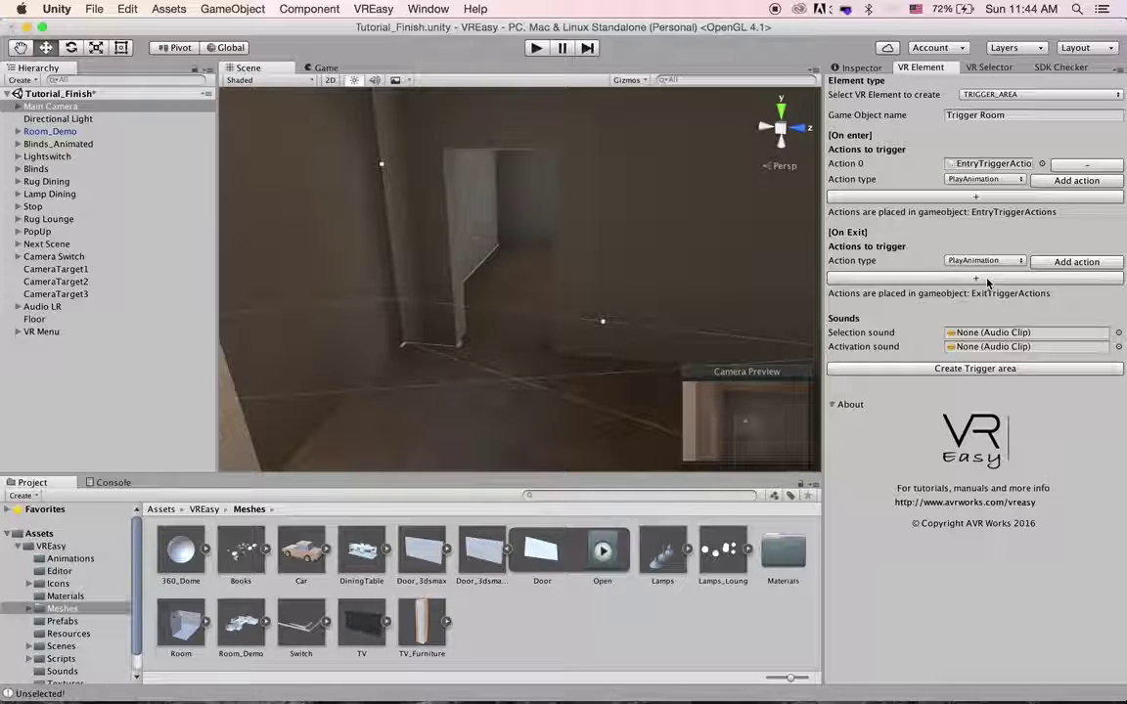
{"action": "left_click", "coordinate": [981, 179]}
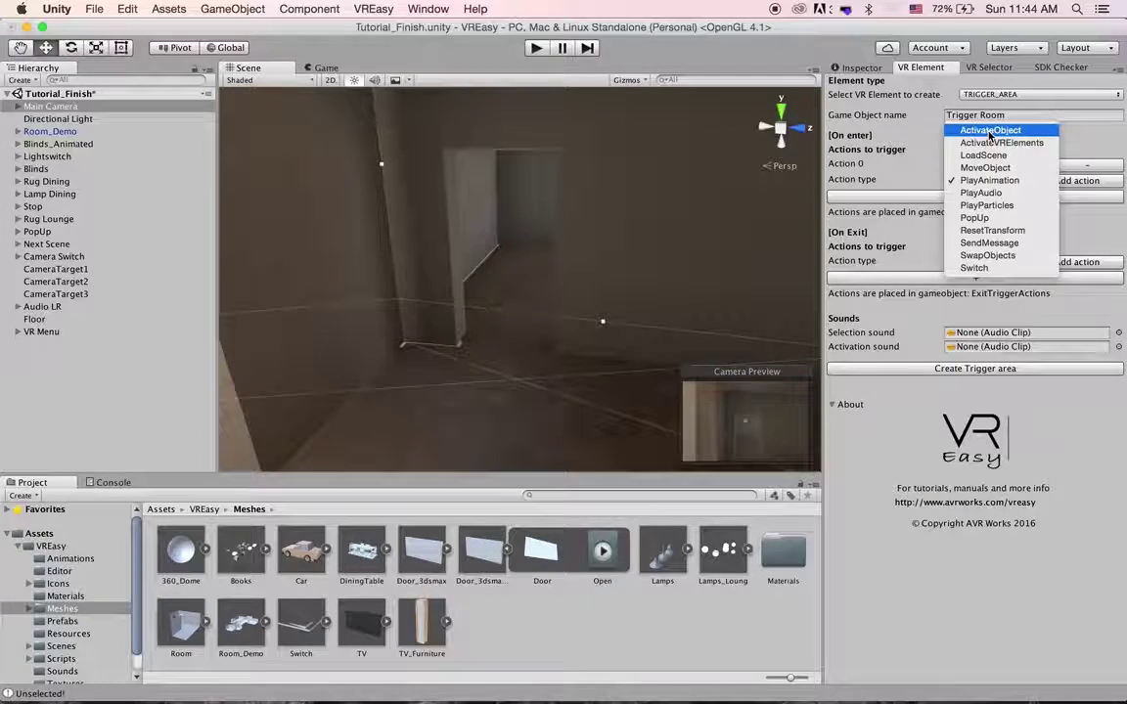
{"action": "left_click", "coordinate": [990, 131]}
{"action": "left_click", "coordinate": [1068, 182]}
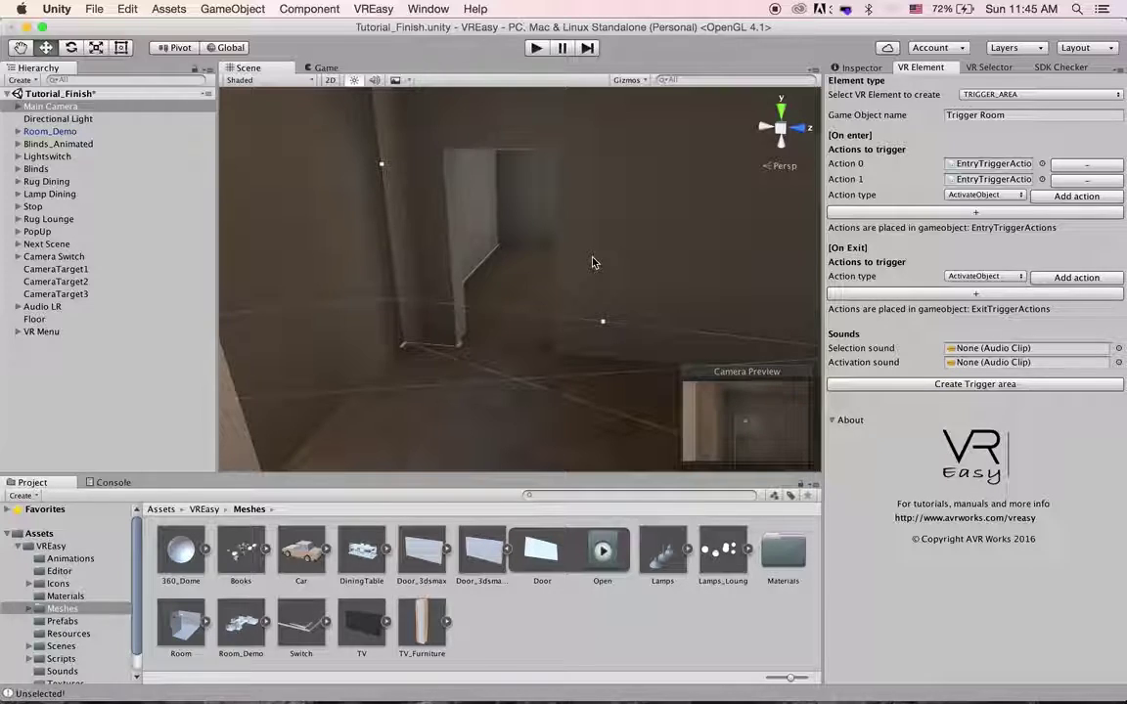
Add a PlayAnimation action and an ActivateObject action to the trigger area's On Exit actions
{"action": "left_click", "coordinate": [984, 276]}
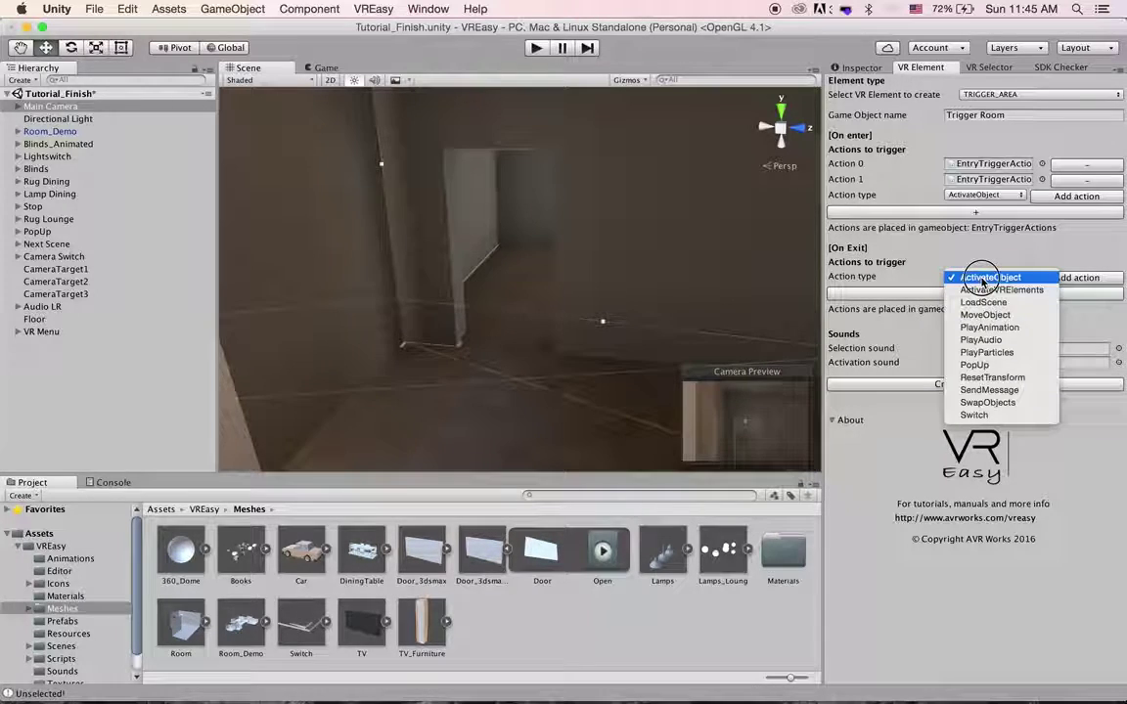
{"action": "left_click", "coordinate": [994, 328]}
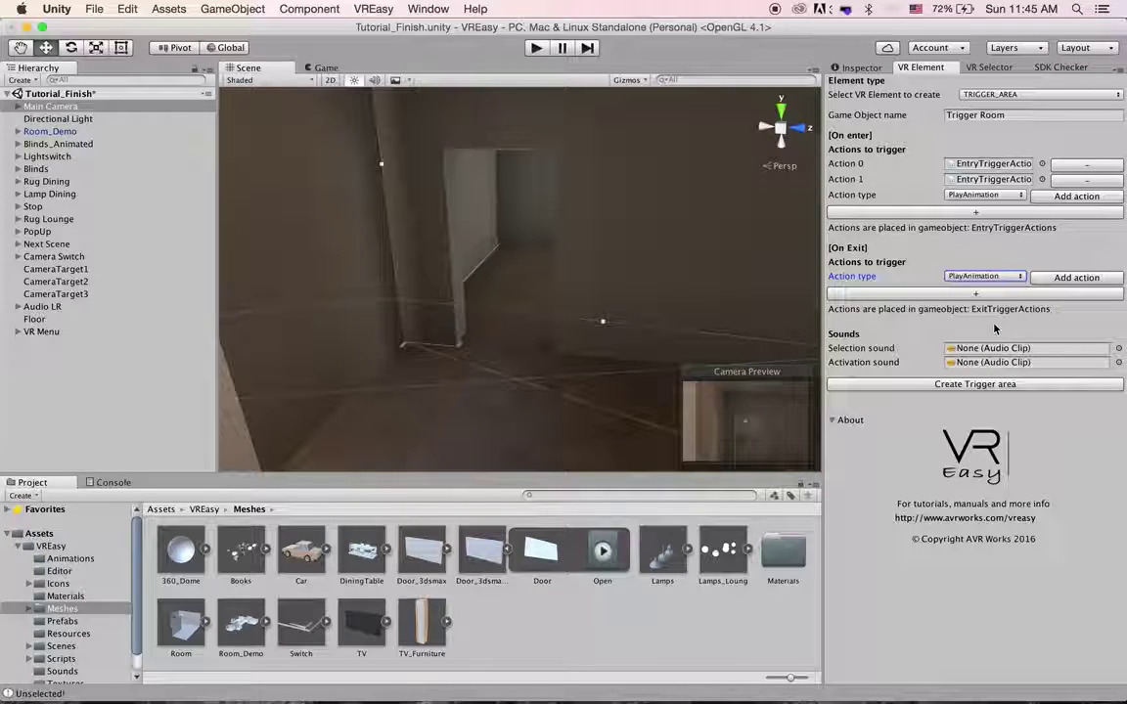
{"action": "left_click", "coordinate": [1020, 293]}
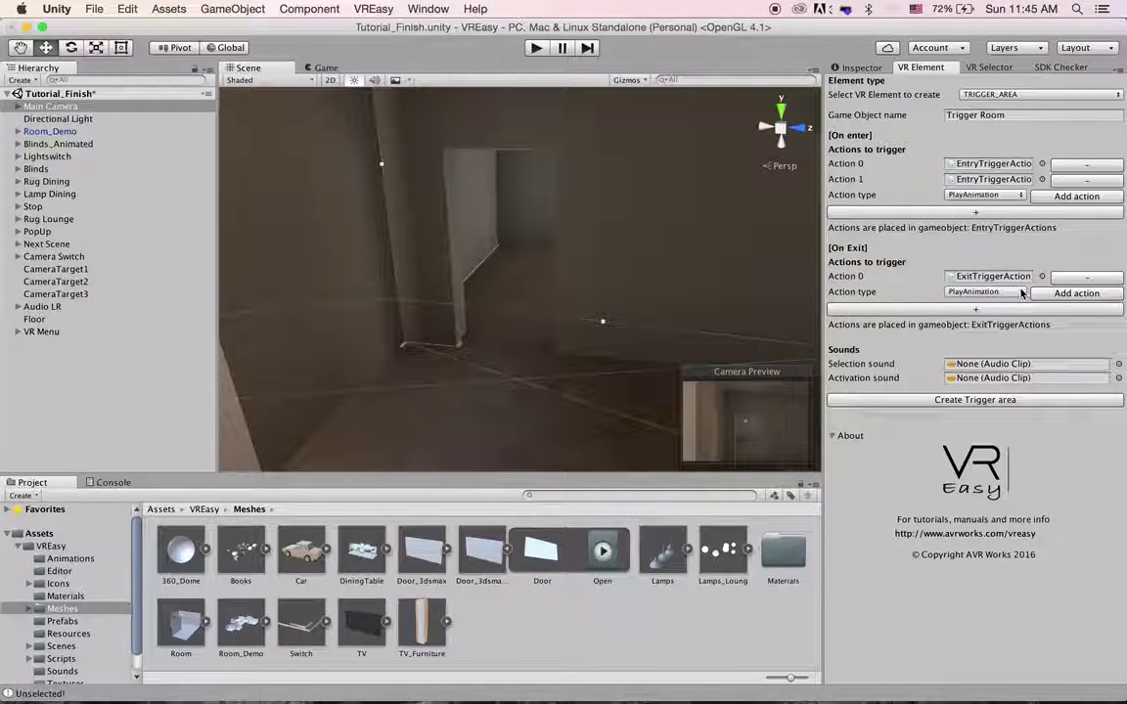
{"action": "left_click", "coordinate": [1020, 292]}
{"action": "left_click", "coordinate": [1007, 240]}
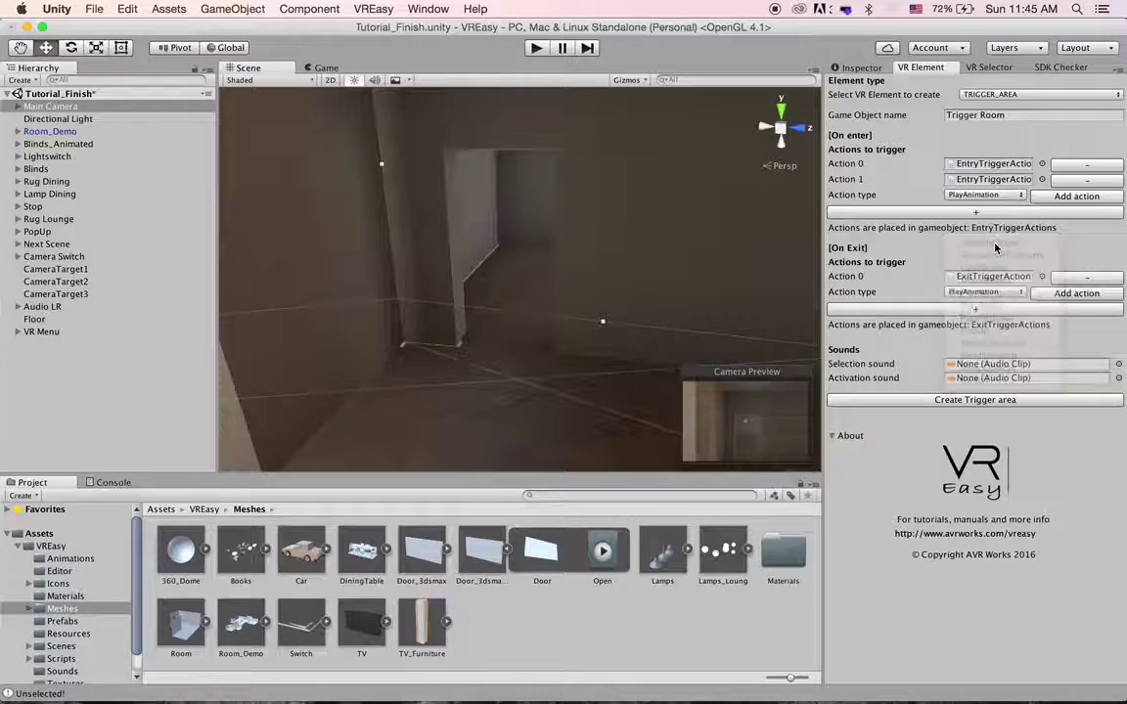
{"action": "left_click", "coordinate": [1081, 294]}
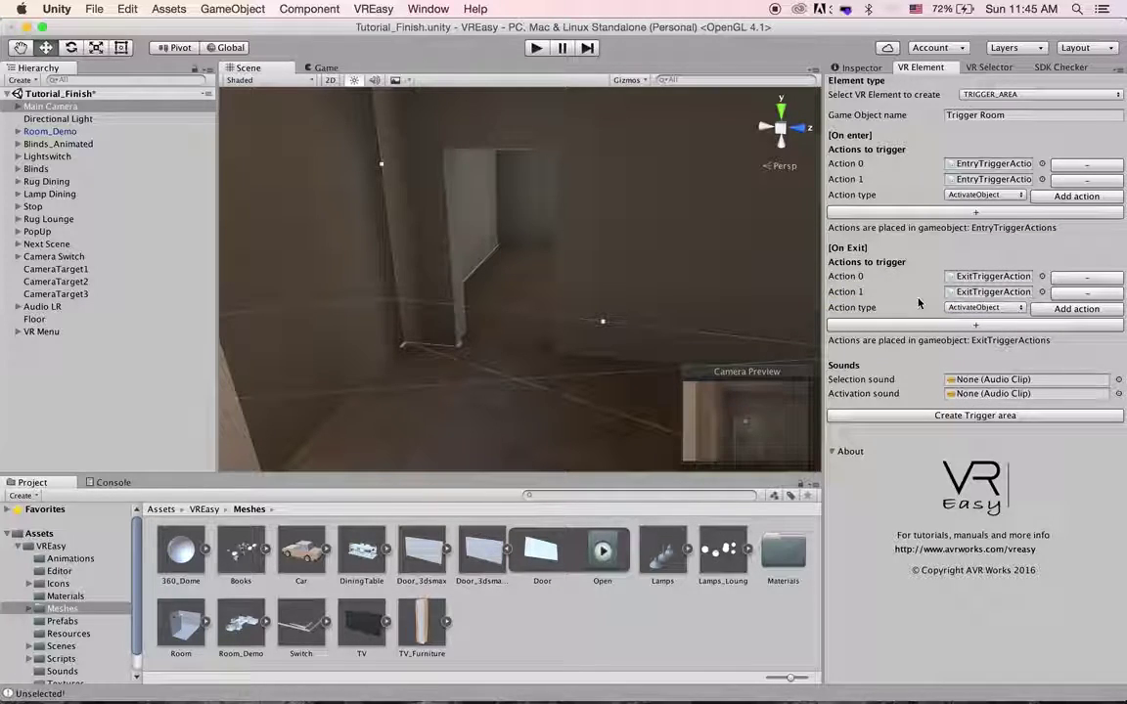
Create the trigger area and move it toward the doorway, to about X -4.98, Z 5.23
{"action": "left_click", "coordinate": [968, 416]}
{"action": "left_click", "coordinate": [52, 345]}
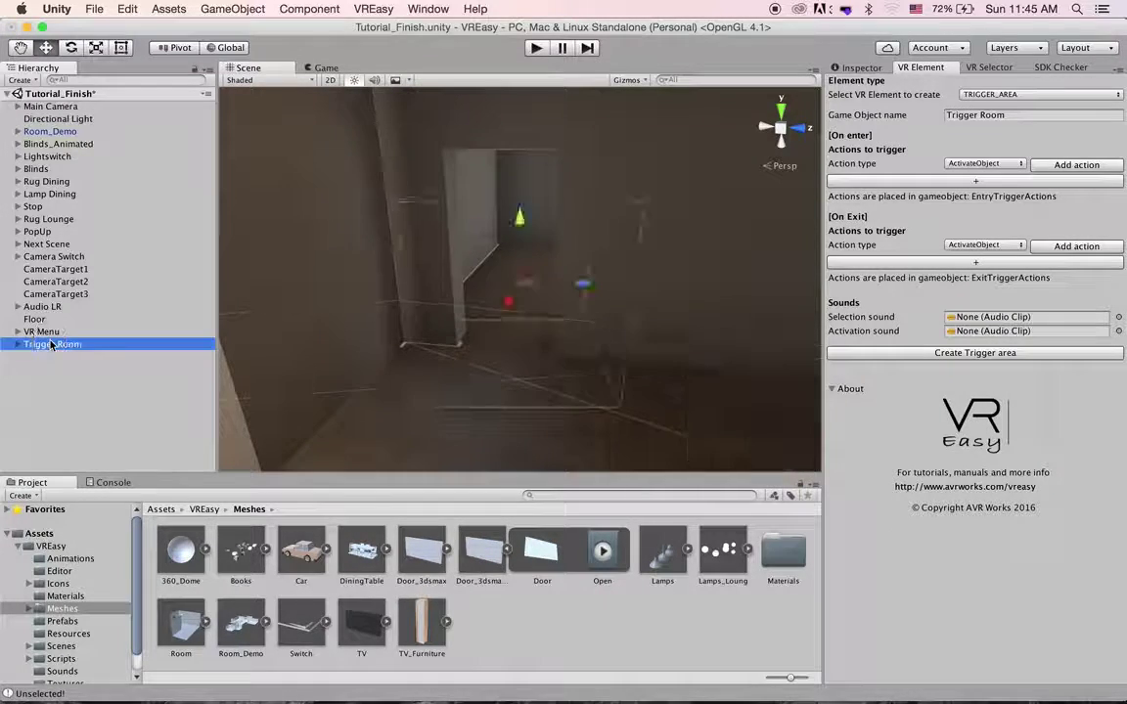
{"action": "left_click", "coordinate": [862, 67]}
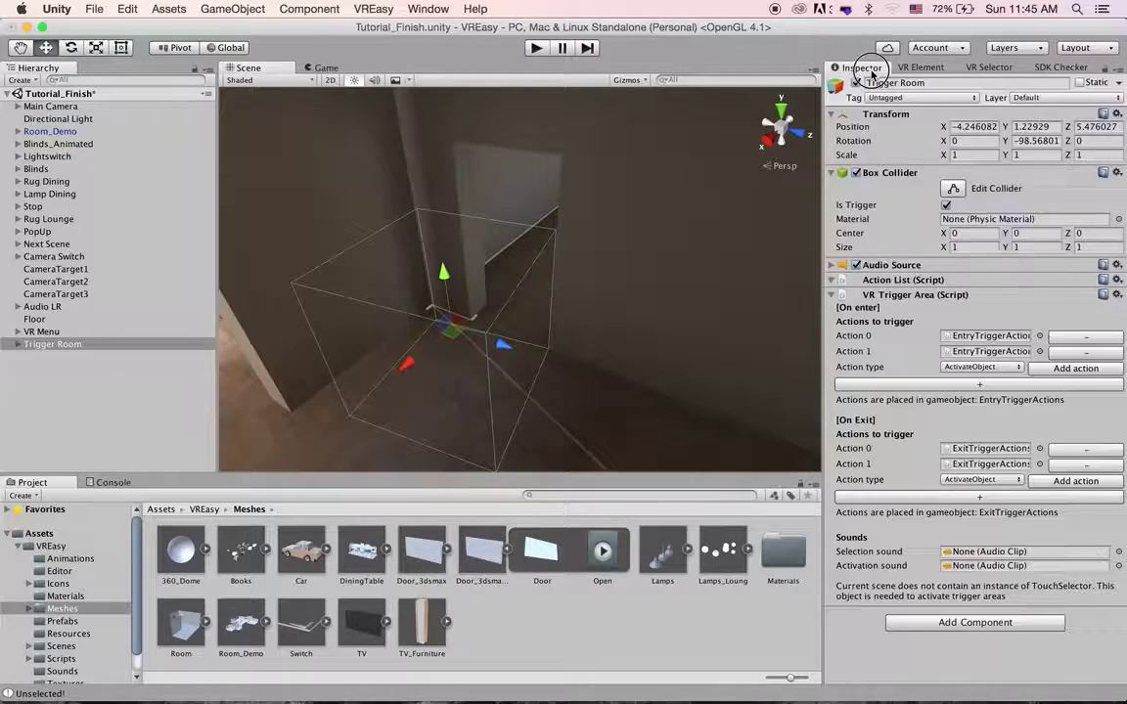
{"action": "left_click_drag", "start_coordinate": [446, 353], "coordinate": [602, 242], "text": "alt"}
Expand Trigger Room and examine the action components on its EntryTriggerActions and ExitTriggerActions child objects
{"action": "left_click", "coordinate": [17, 348]}
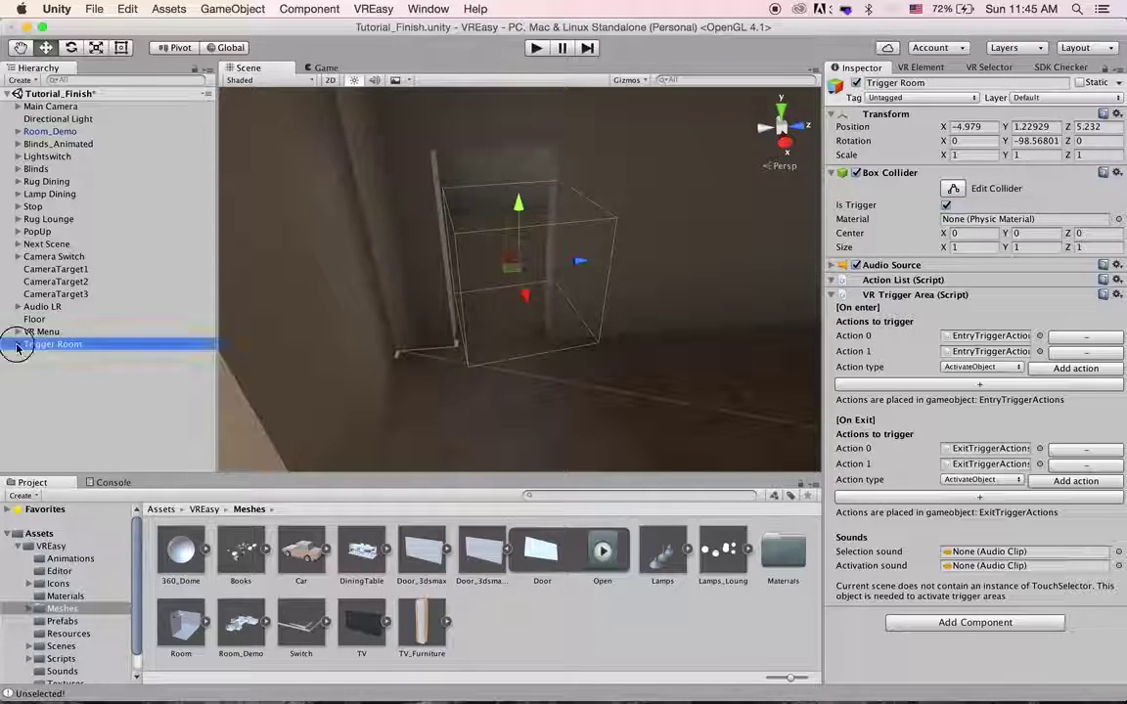
{"action": "left_click", "coordinate": [17, 344]}
{"action": "left_click", "coordinate": [69, 356]}
{"action": "left_click", "coordinate": [52, 370]}
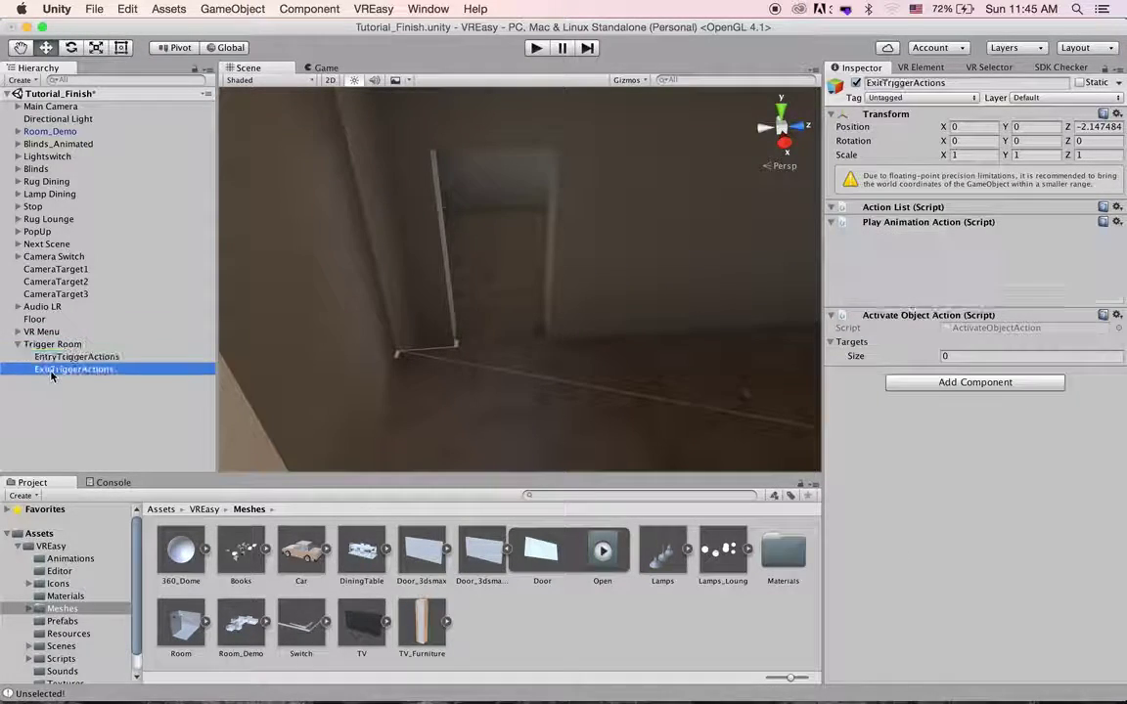
{"action": "left_click", "coordinate": [78, 357]}
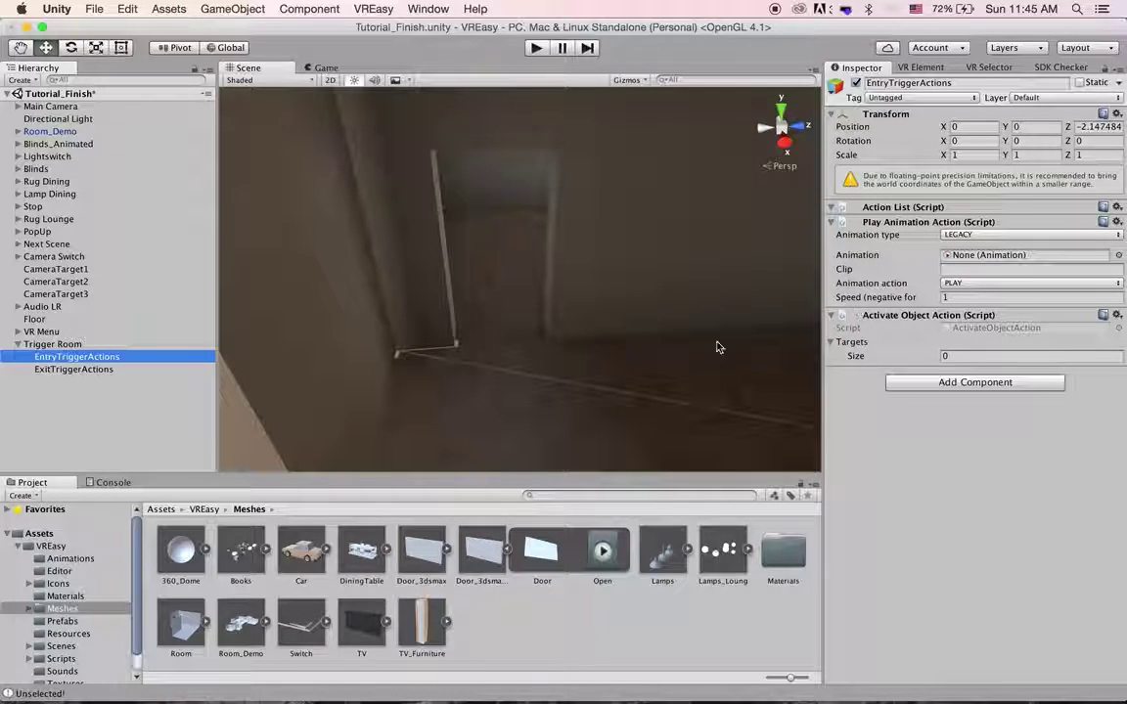
{"action": "left_click", "coordinate": [70, 370]}
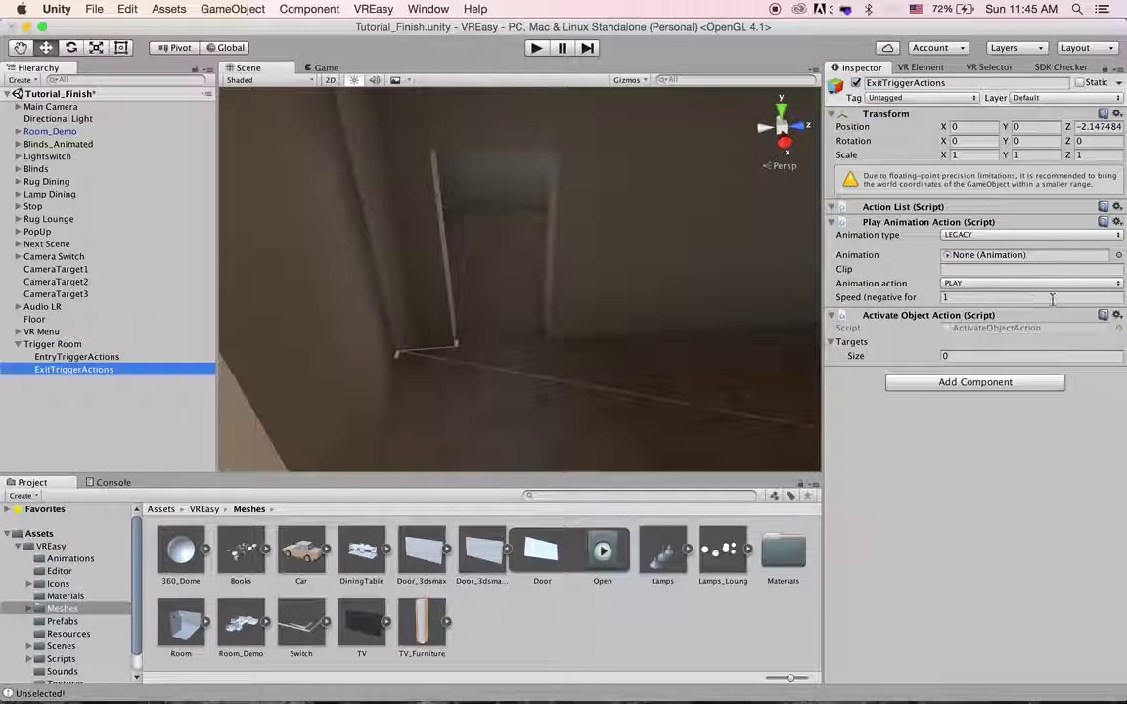
{"action": "left_click", "coordinate": [113, 357]}
{"action": "left_click", "coordinate": [68, 344]}
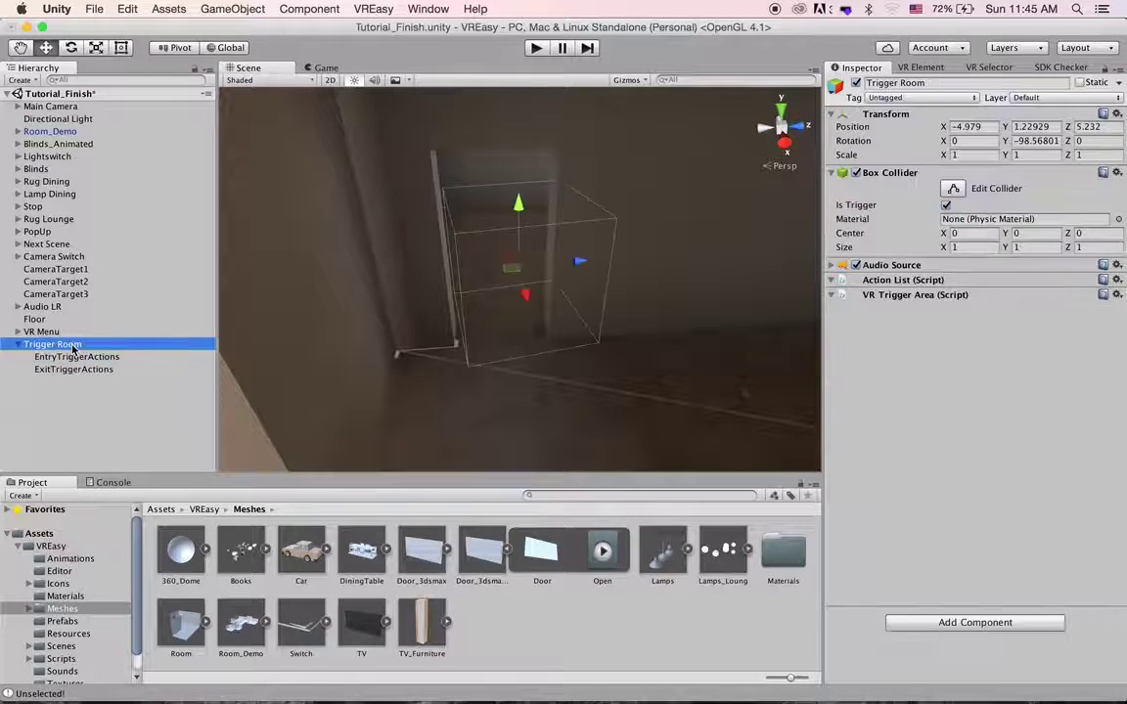
Set Trigger Room's Y rotation to 0 so the trigger box aligns with the room
{"action": "left_click_drag", "start_coordinate": [551, 324], "coordinate": [546, 354], "text": "alt"}
{"action": "left_click", "coordinate": [925, 71]}
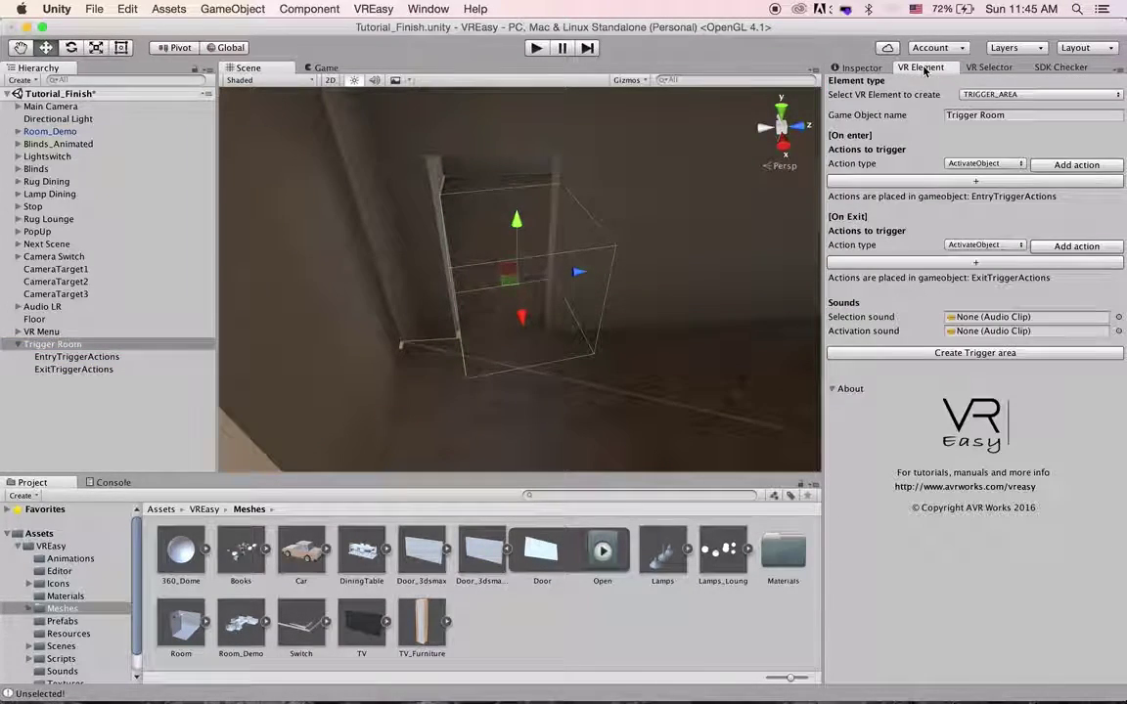
{"action": "left_click", "coordinate": [879, 71]}
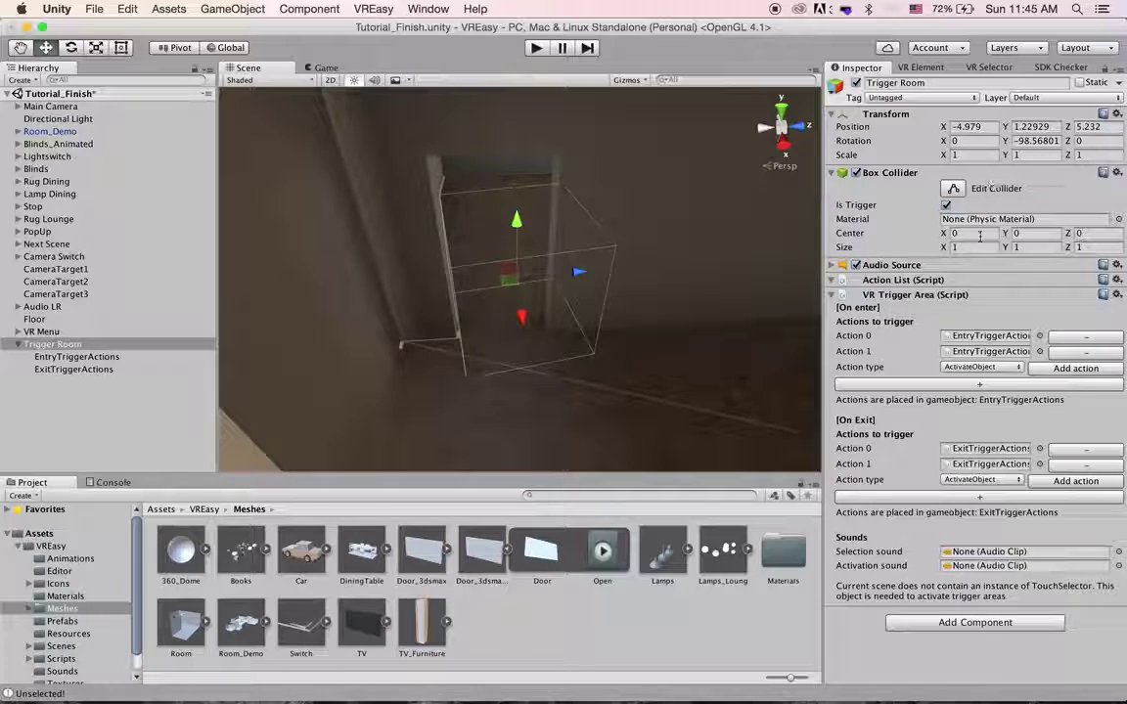
{"action": "left_click", "coordinate": [1039, 141]}
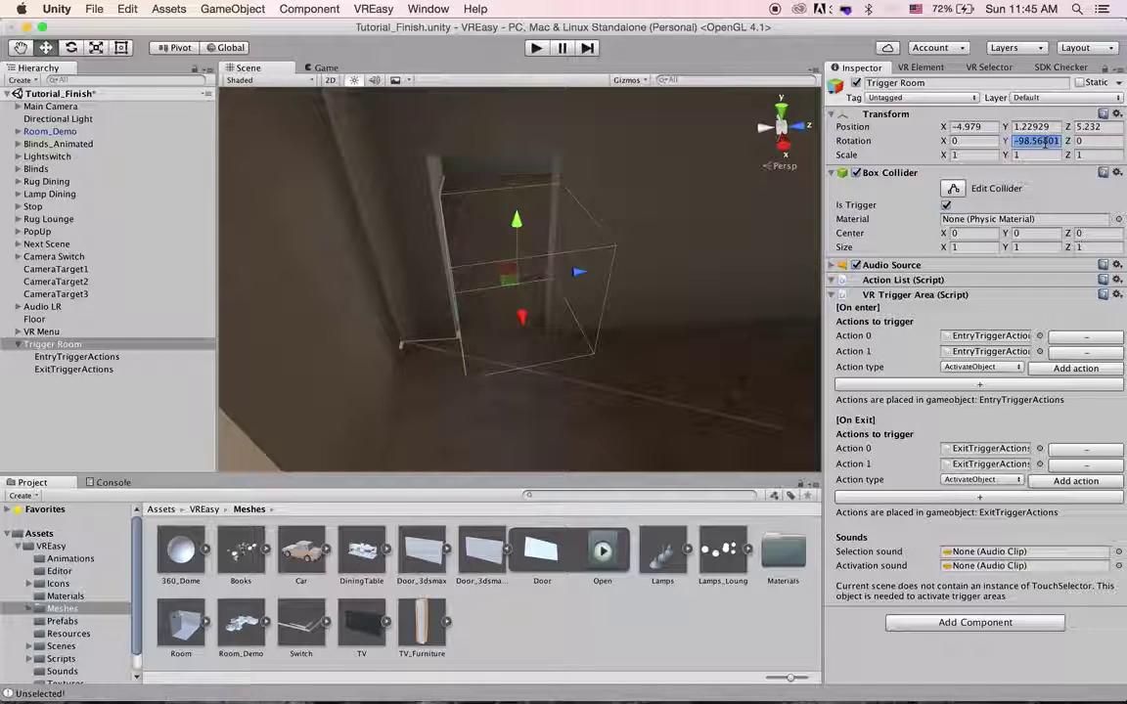
{"action": "key", "text": "BackSpace"}
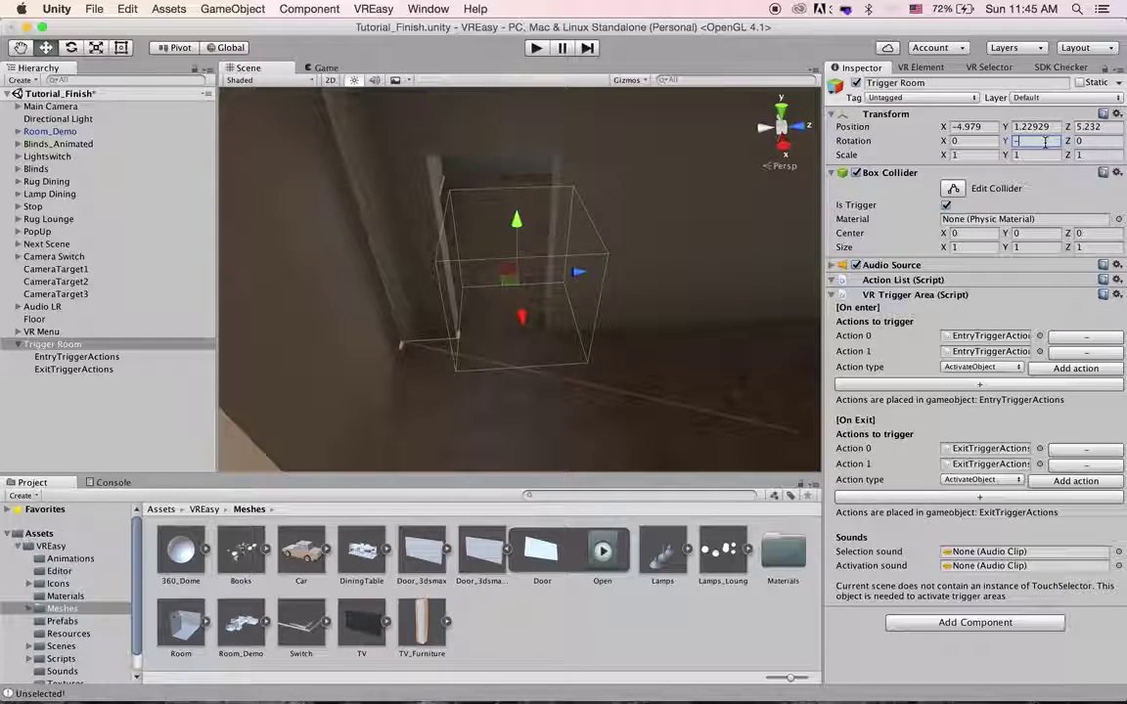
{"action": "type", "text": "0"}
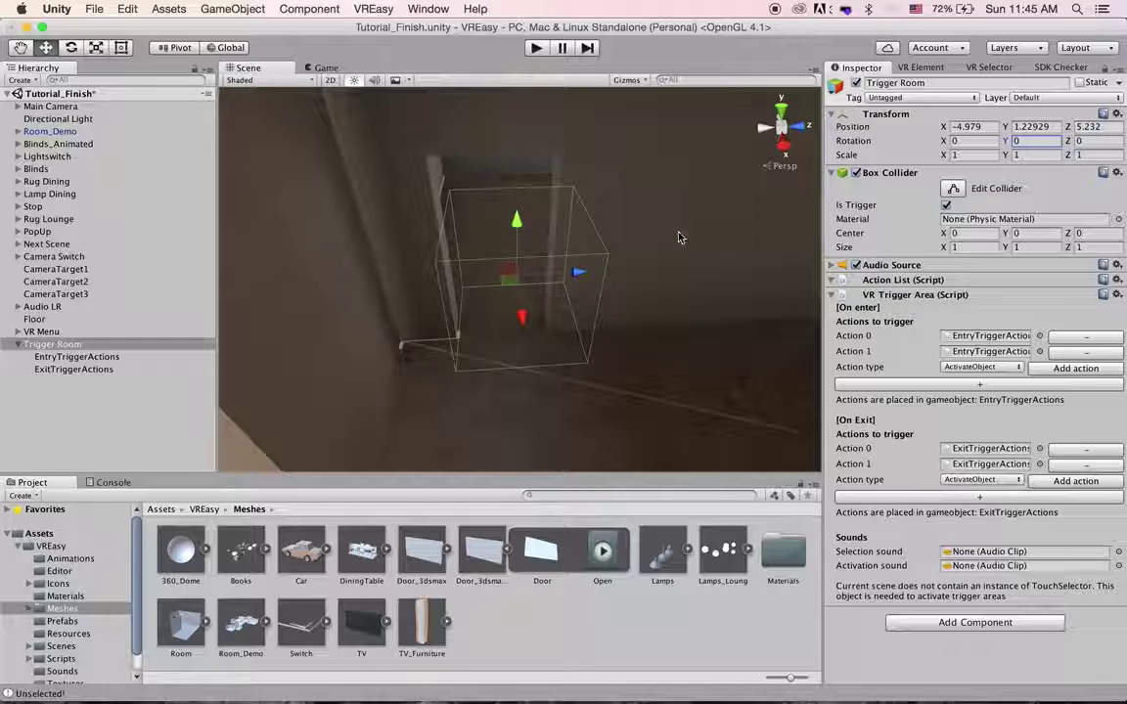
Stretch Trigger Room's box collider to an X size of 2.38 and move the object into the doorway, about X -5.68, Z 5.18
{"action": "left_click_drag", "start_coordinate": [679, 237], "coordinate": [616, 214], "text": "alt"}
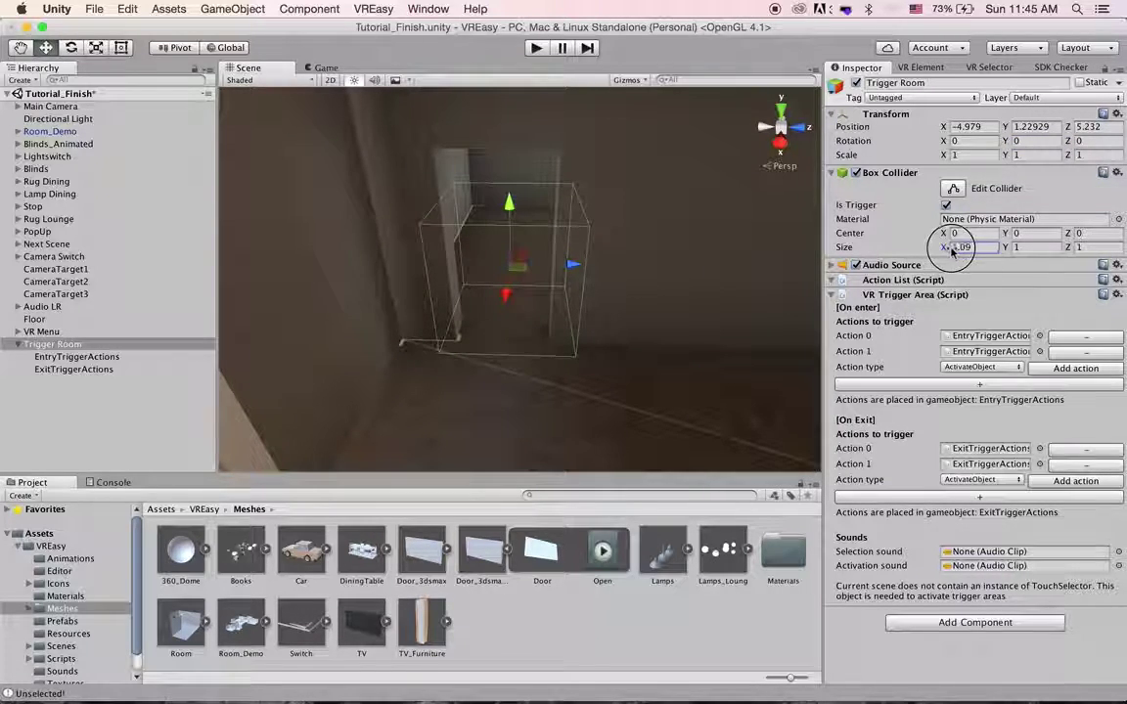
{"action": "left_click_drag", "start_coordinate": [951, 251], "coordinate": [988, 253]}
{"action": "left_click_drag", "start_coordinate": [619, 269], "coordinate": [565, 243], "text": "alt"}
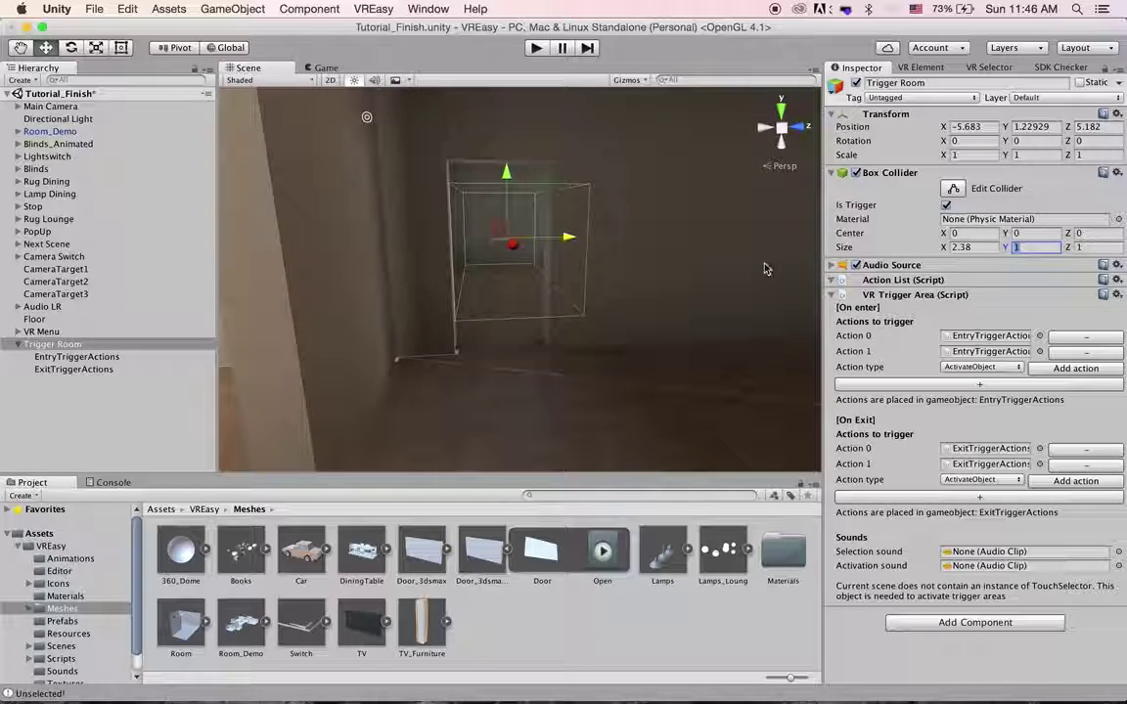
Set Trigger Room's box collider size to X 3, Y 2, Z 2
{"action": "type", "text": "1.15"}
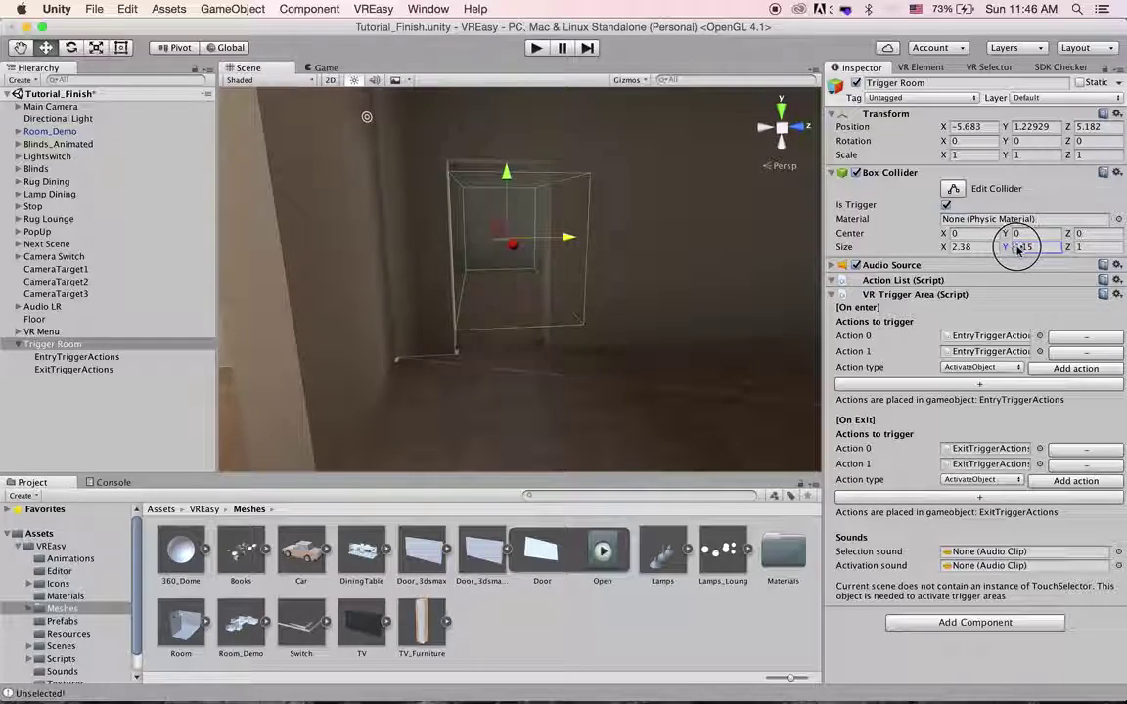
{"action": "type", "text": "2"}
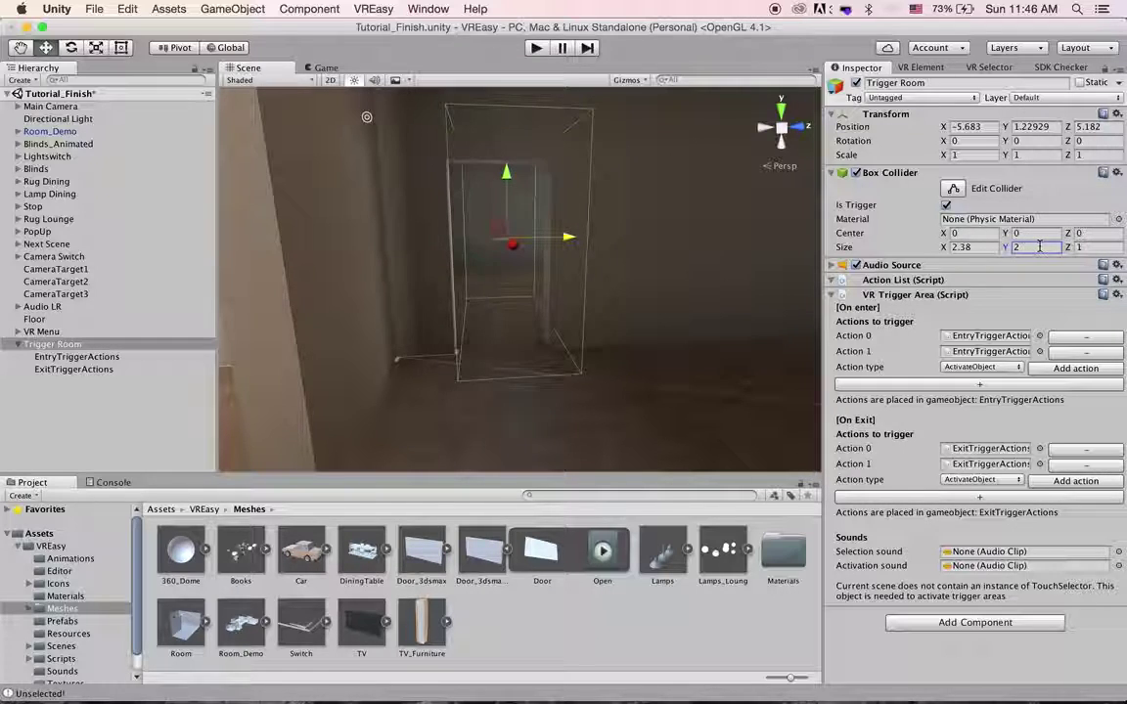
{"action": "left_click_drag", "start_coordinate": [453, 272], "coordinate": [481, 316], "text": "alt"}
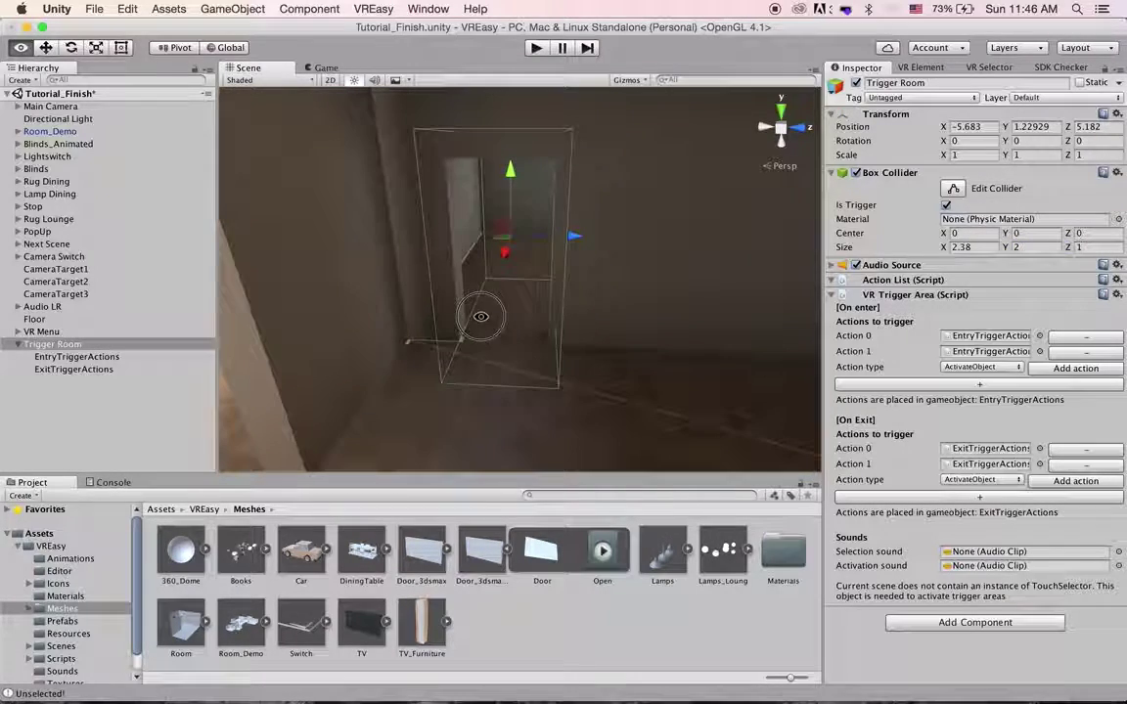
{"action": "left_click", "coordinate": [1086, 248]}
{"action": "type", "text": "2"}
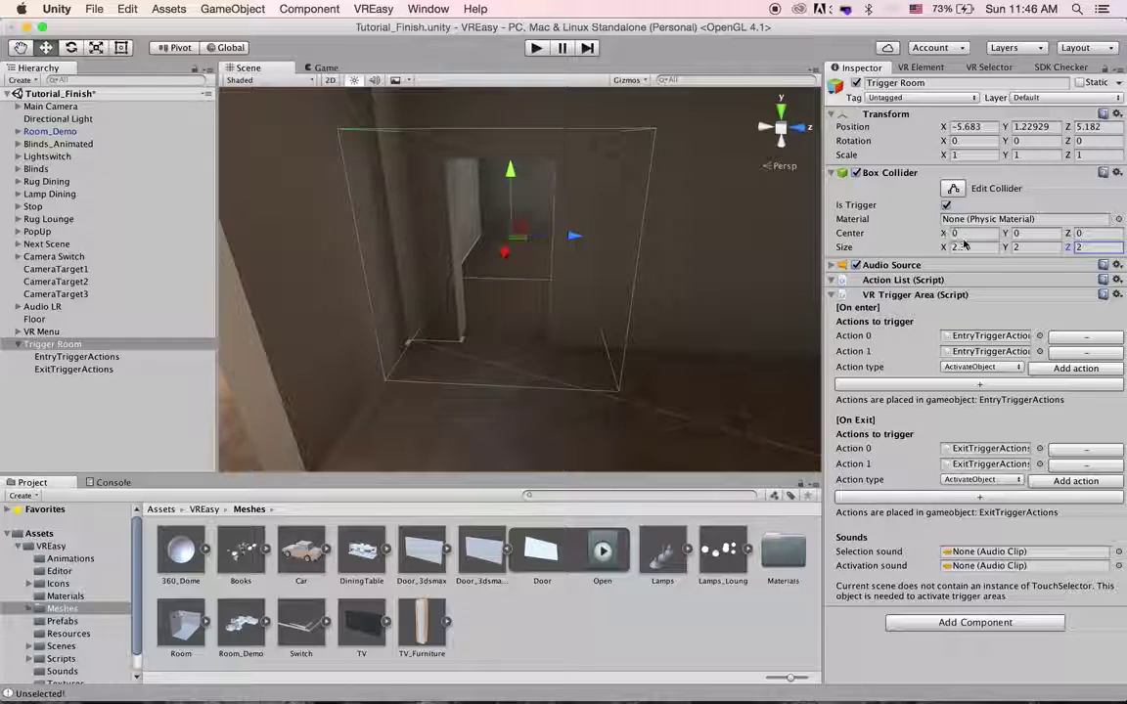
{"action": "type", "text": "3"}
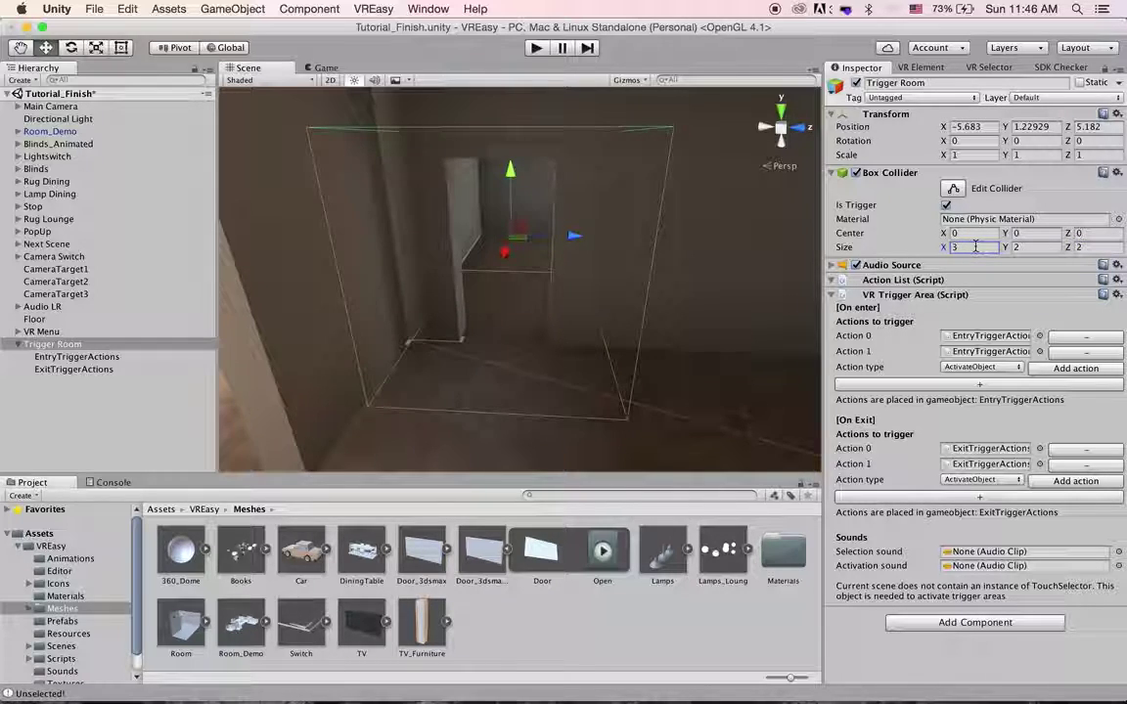
Reposition Trigger Room in the doorway to about X -5.24, Y 1.03, Z 5.33
{"action": "left_click_drag", "start_coordinate": [441, 294], "coordinate": [510, 291], "text": "alt"}
{"action": "left_click_drag", "start_coordinate": [509, 291], "coordinate": [595, 310], "text": "alt"}
{"action": "scroll", "coordinate": [516, 221], "scroll_direction": "up", "scroll_amount": 3}
{"action": "left_click_drag", "start_coordinate": [541, 371], "coordinate": [572, 436], "text": "alt"}
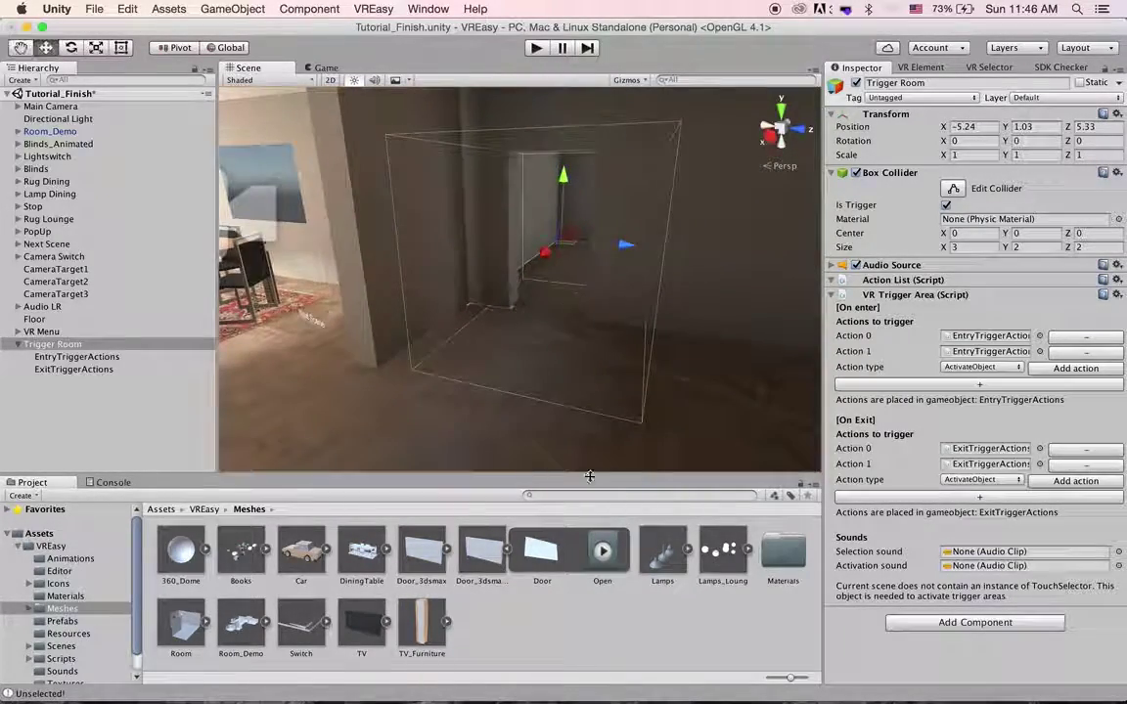
Add the Door_3dsmax_legacy model to the scene after previewing its Open clip, and disable Play Automatically on its Animation component
{"action": "left_click", "coordinate": [496, 540]}
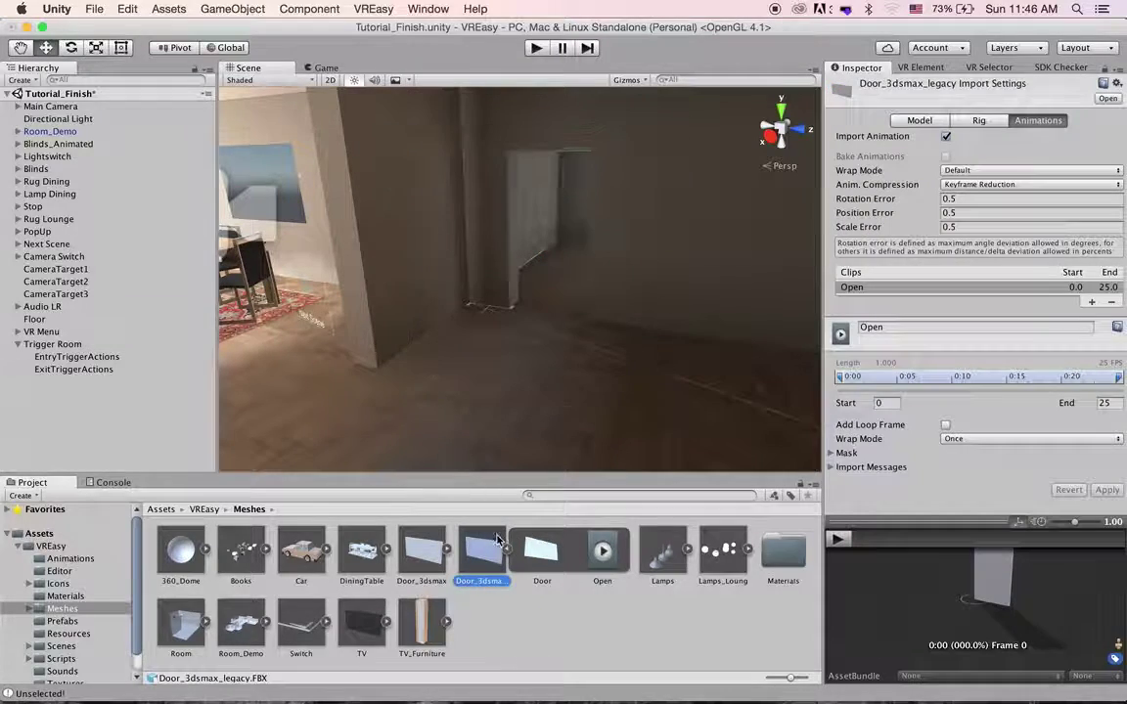
{"action": "left_click", "coordinate": [839, 539]}
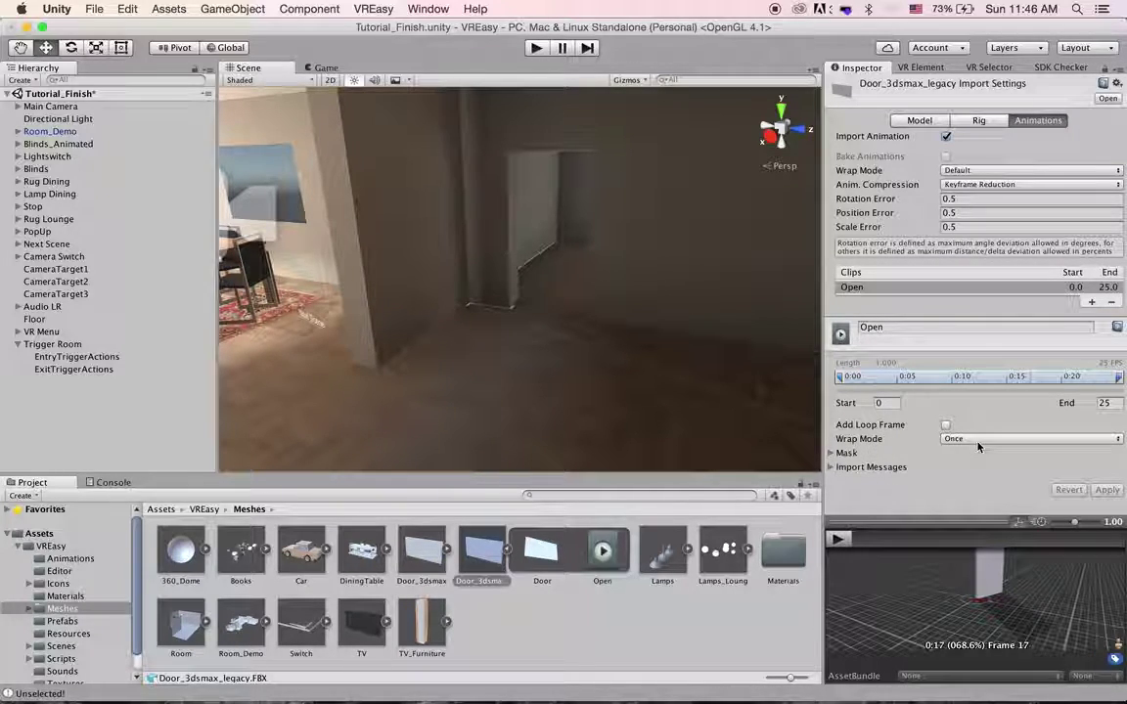
{"action": "left_click_drag", "start_coordinate": [497, 563], "coordinate": [77, 364]}
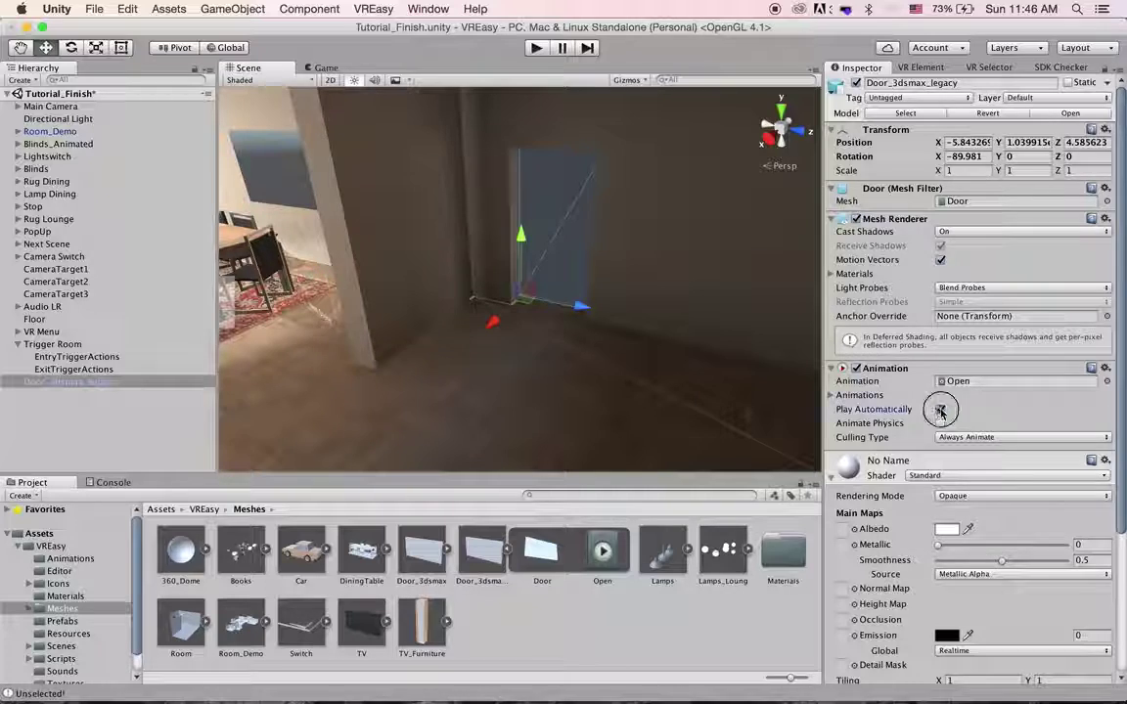
{"action": "left_click", "coordinate": [940, 410]}
{"action": "left_click_drag", "start_coordinate": [663, 369], "coordinate": [637, 362], "text": "alt"}
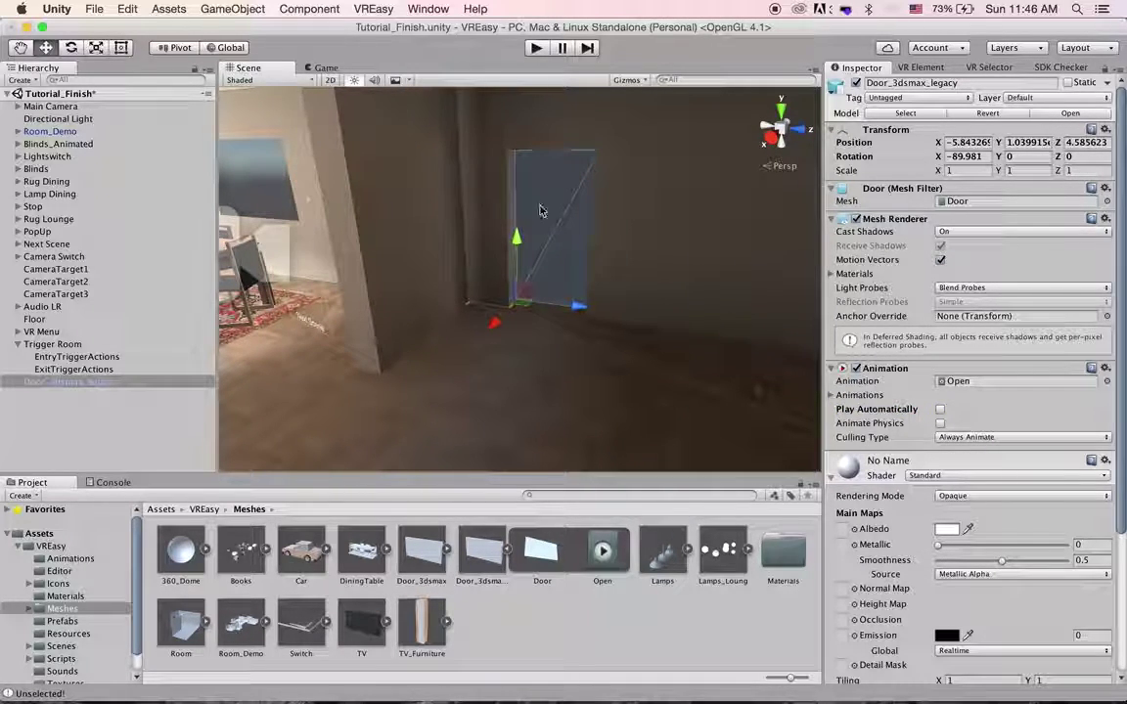
Create a point light and place it high in the room behind the door, about X -8.14, Y 2.59, Z 6.96
{"action": "left_click", "coordinate": [20, 79]}
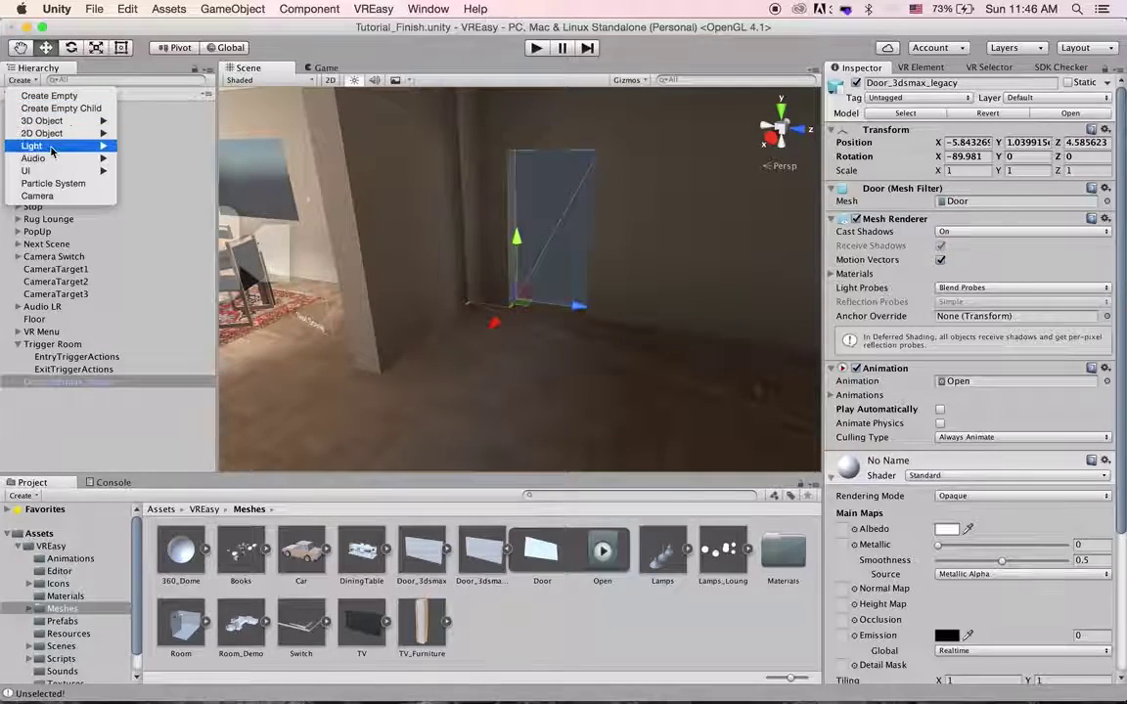
{"action": "mouse_move", "coordinate": [110, 147]}
{"action": "left_click", "coordinate": [155, 157]}
{"action": "left_click_drag", "start_coordinate": [430, 323], "coordinate": [466, 362], "text": "alt"}
{"action": "left_click_drag", "start_coordinate": [487, 260], "coordinate": [720, 186]}
{"action": "left_click_drag", "start_coordinate": [720, 186], "coordinate": [748, 88], "text": "alt"}
{"action": "left_click_drag", "start_coordinate": [621, 120], "coordinate": [622, 125]}
{"action": "right_click_drag", "start_coordinate": [518, 175], "coordinate": [567, 294], "text": "alt"}
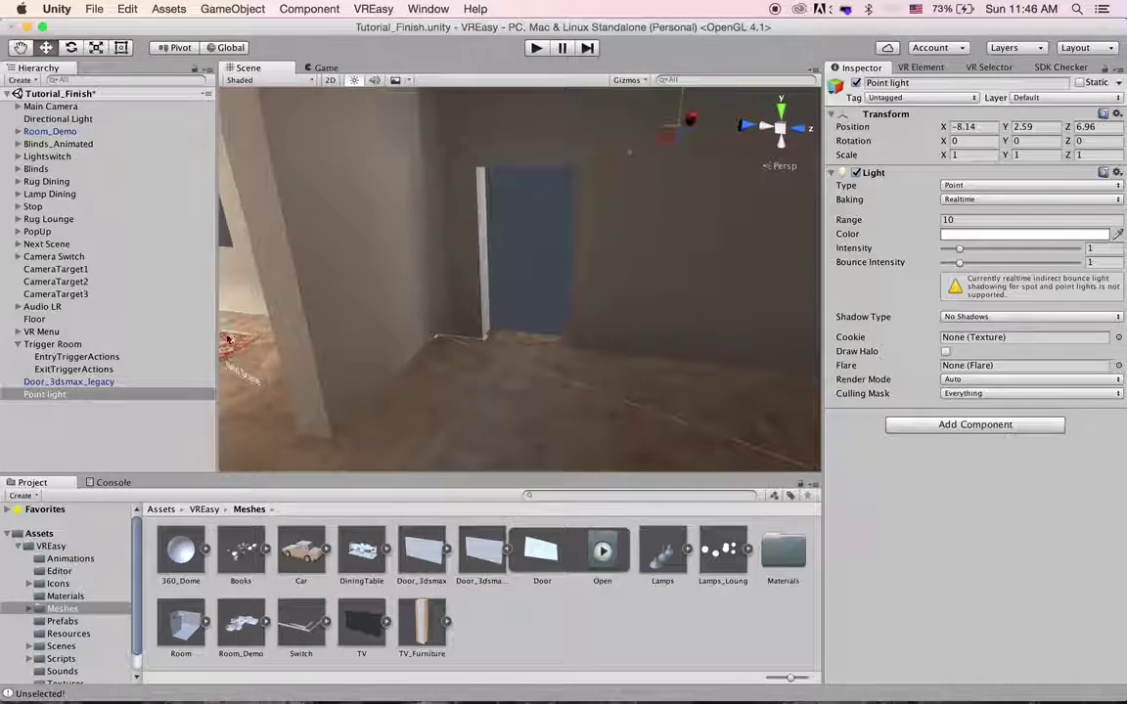
Configure EntryTriggerActions' Play Animation Action as LEGACY with the Door_3dsmax_legacy animation, clip Open and animation action PLAY
{"action": "left_click", "coordinate": [70, 357]}
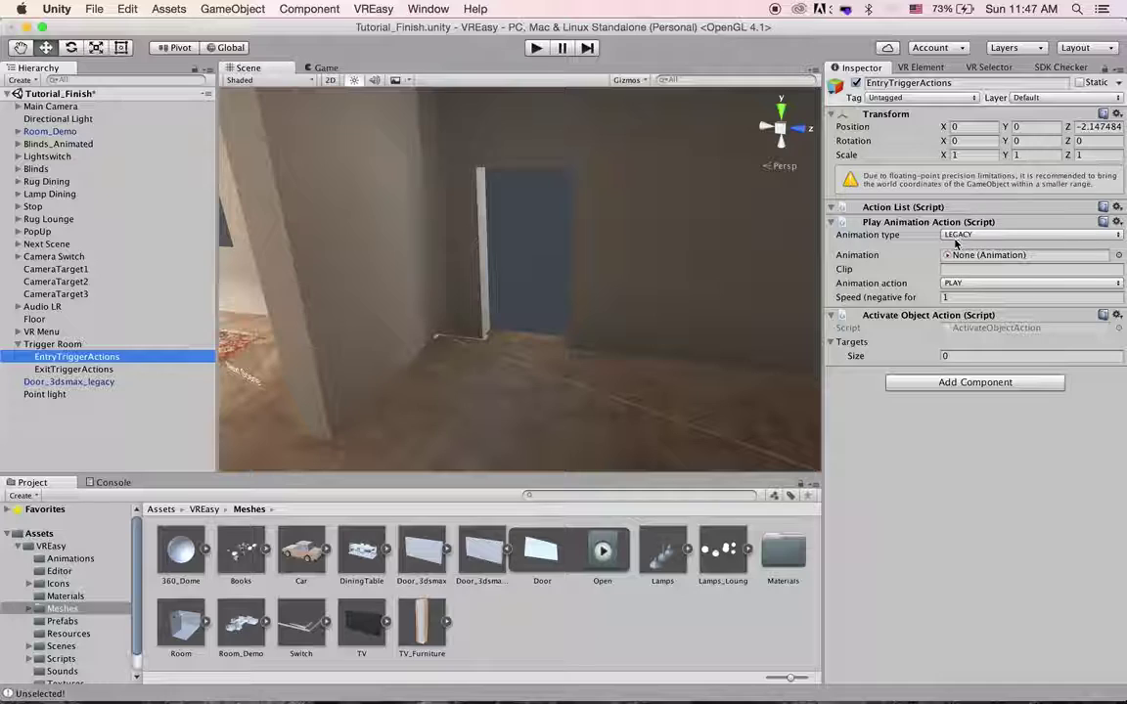
{"action": "left_click", "coordinate": [957, 236]}
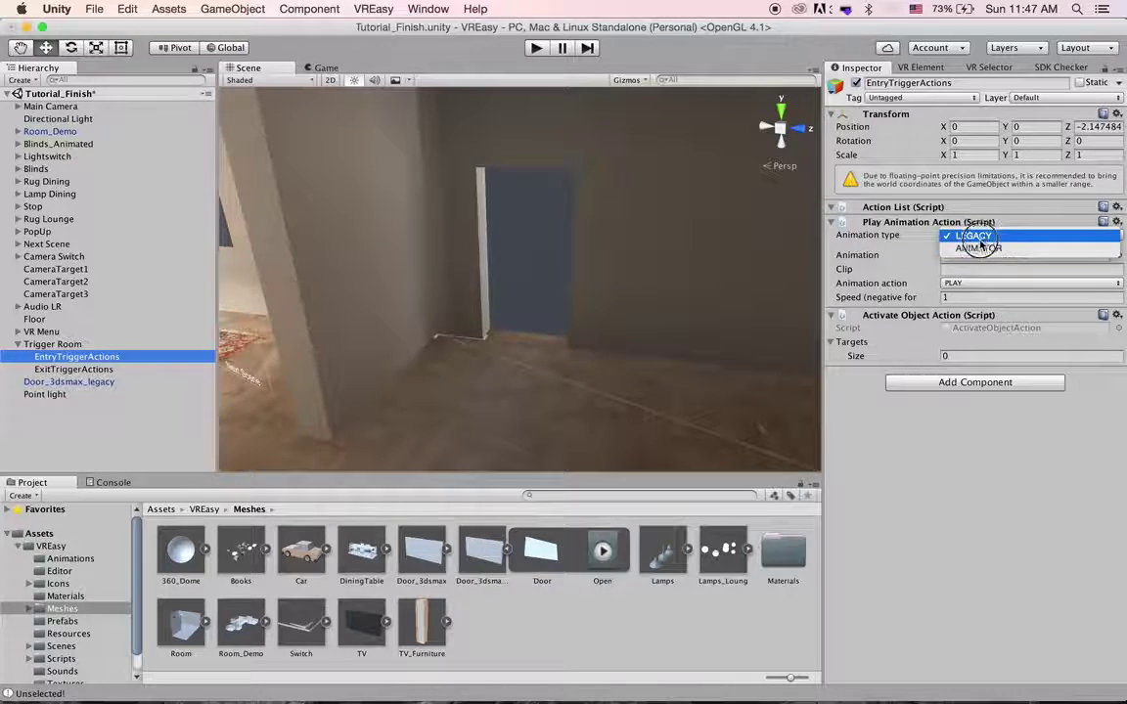
{"action": "left_click", "coordinate": [983, 248]}
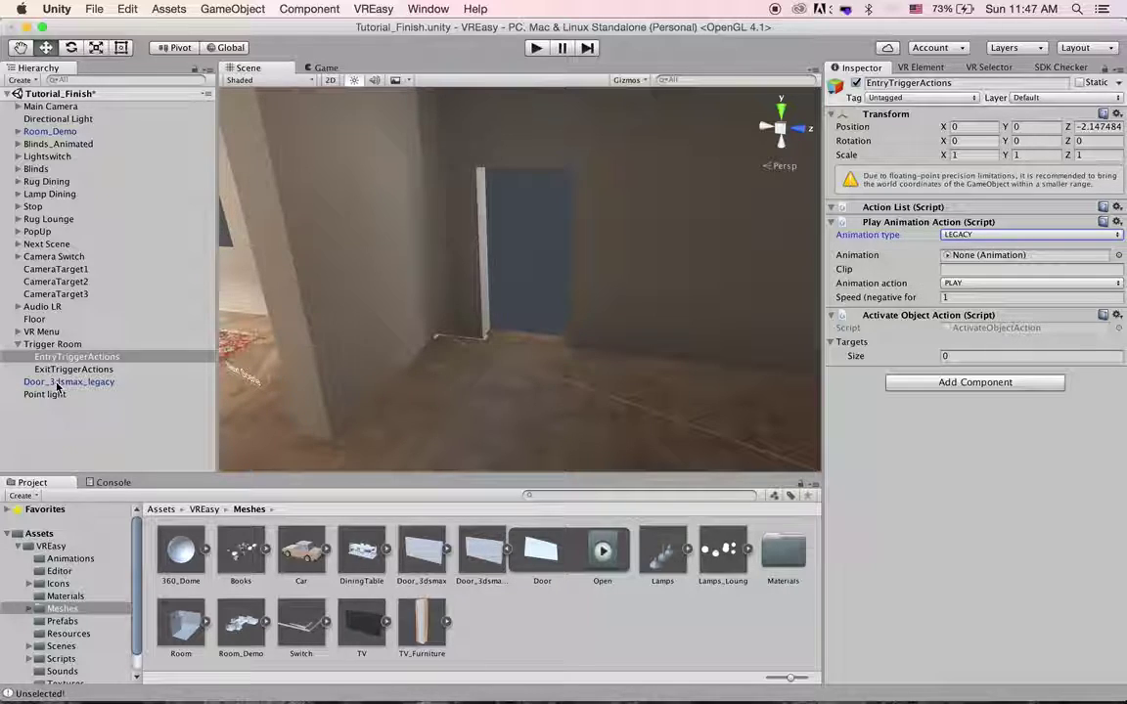
{"action": "left_click_drag", "start_coordinate": [57, 386], "coordinate": [1039, 256]}
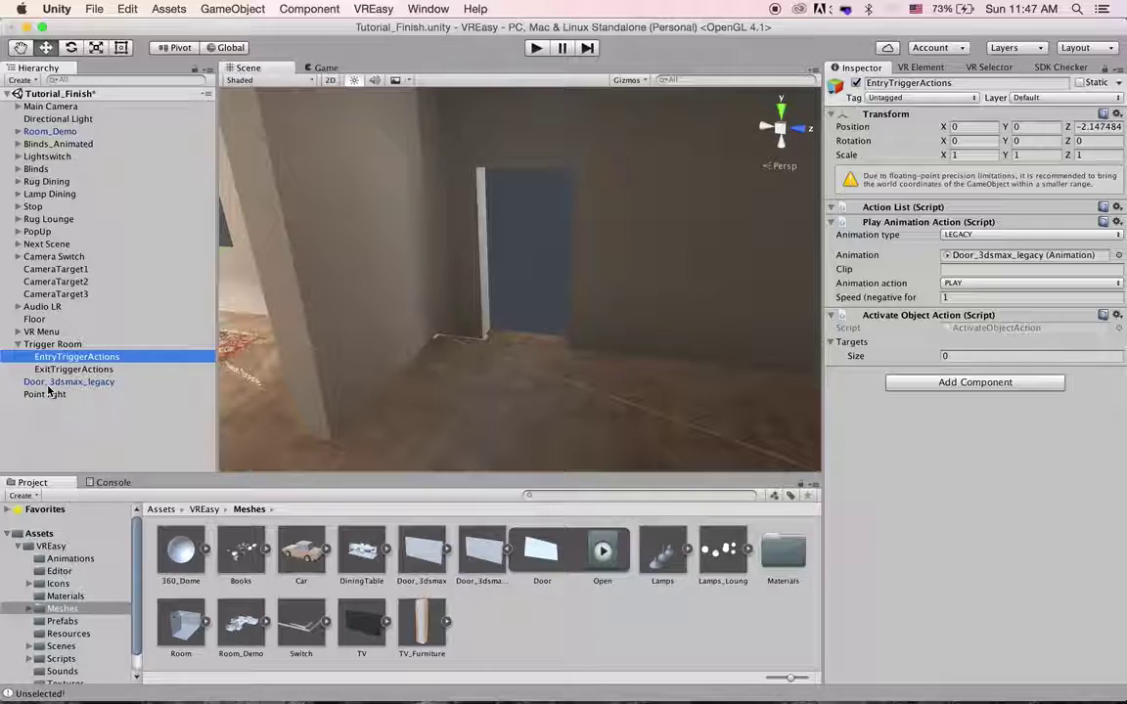
{"action": "left_click", "coordinate": [964, 270]}
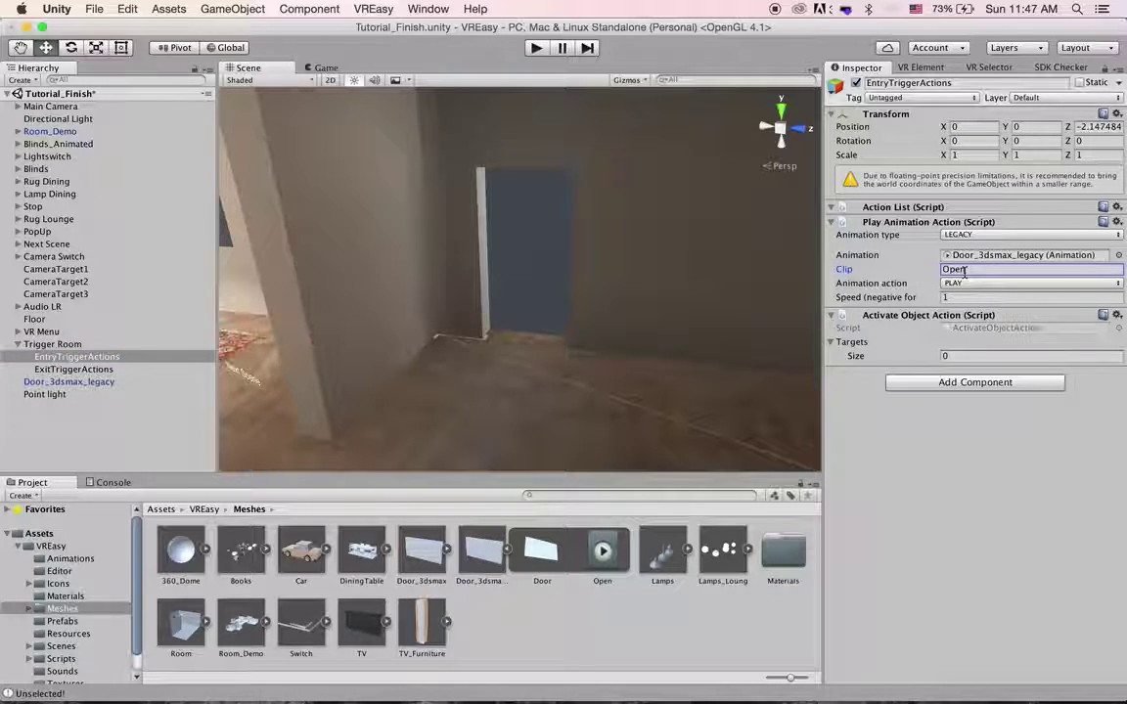
{"action": "left_click", "coordinate": [486, 550]}
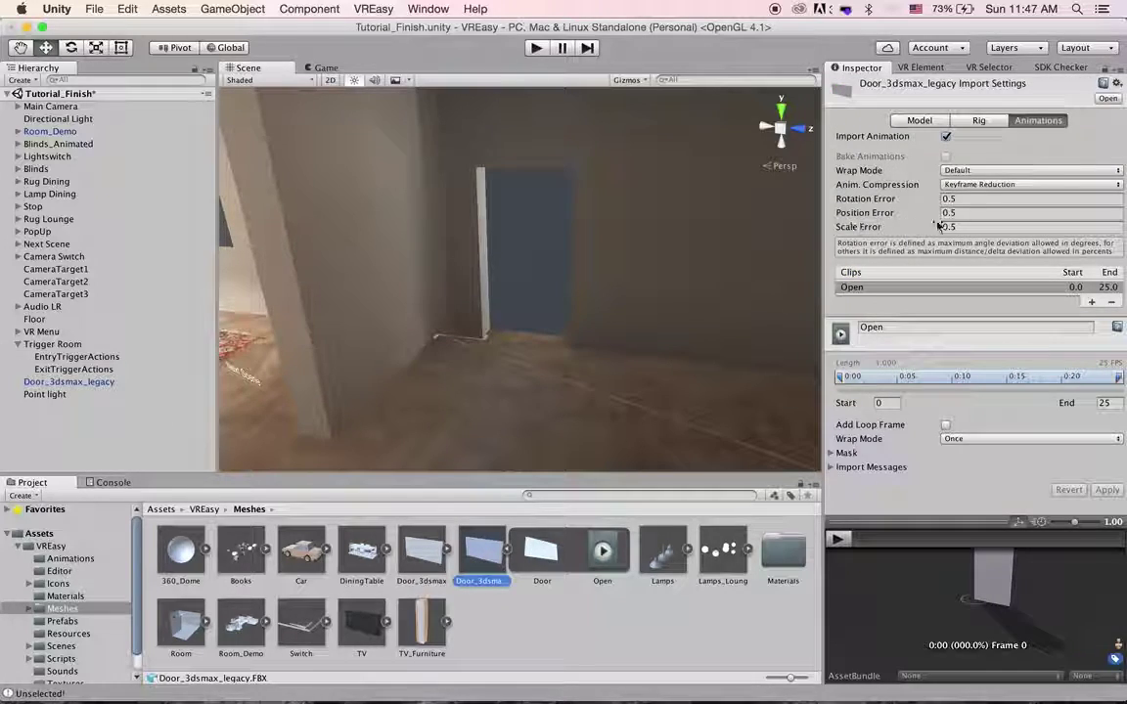
{"action": "left_click", "coordinate": [51, 357]}
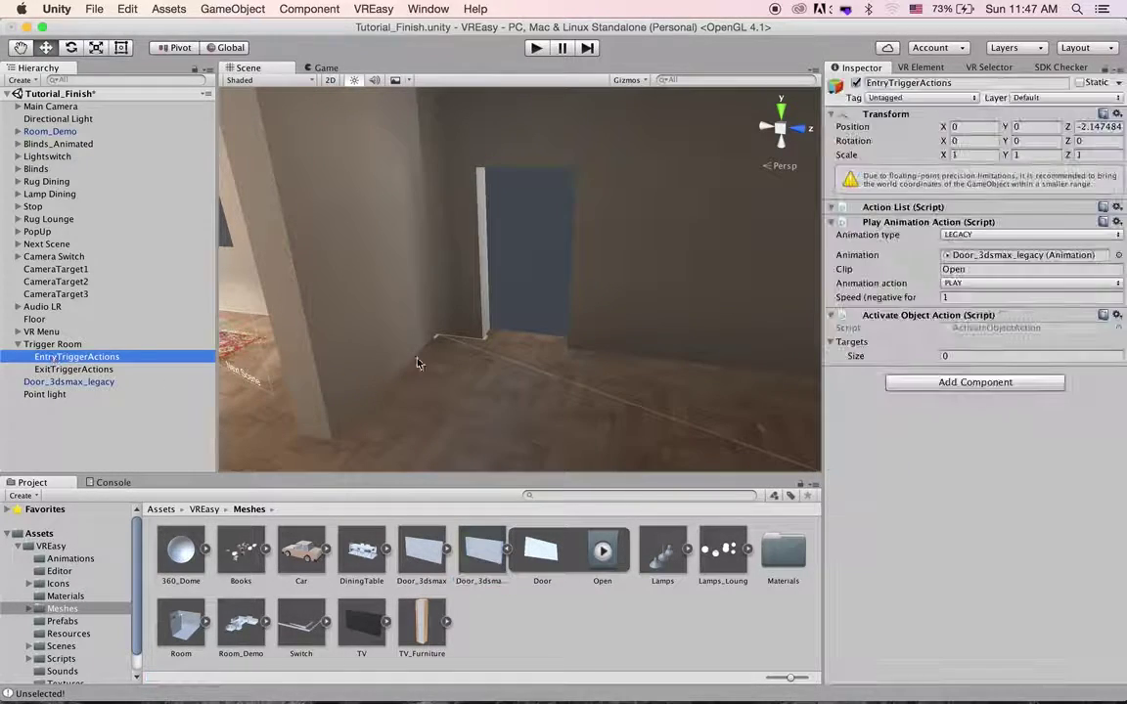
{"action": "left_click", "coordinate": [964, 295]}
{"action": "left_click", "coordinate": [967, 283]}
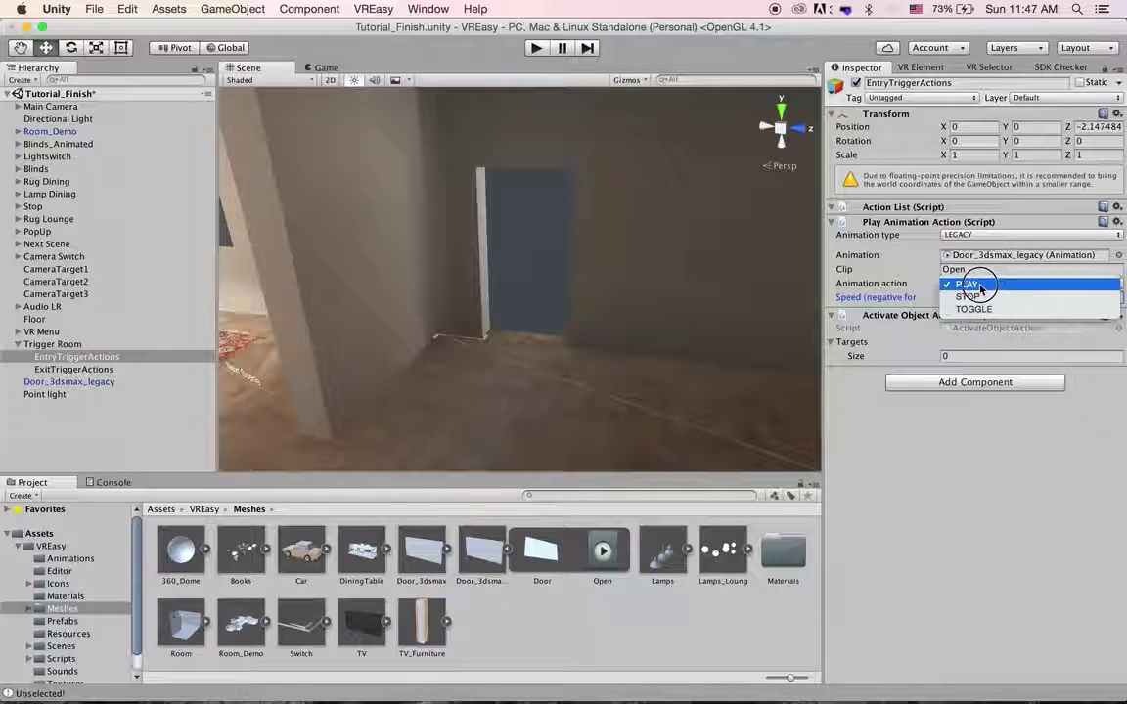
{"action": "left_click", "coordinate": [978, 286]}
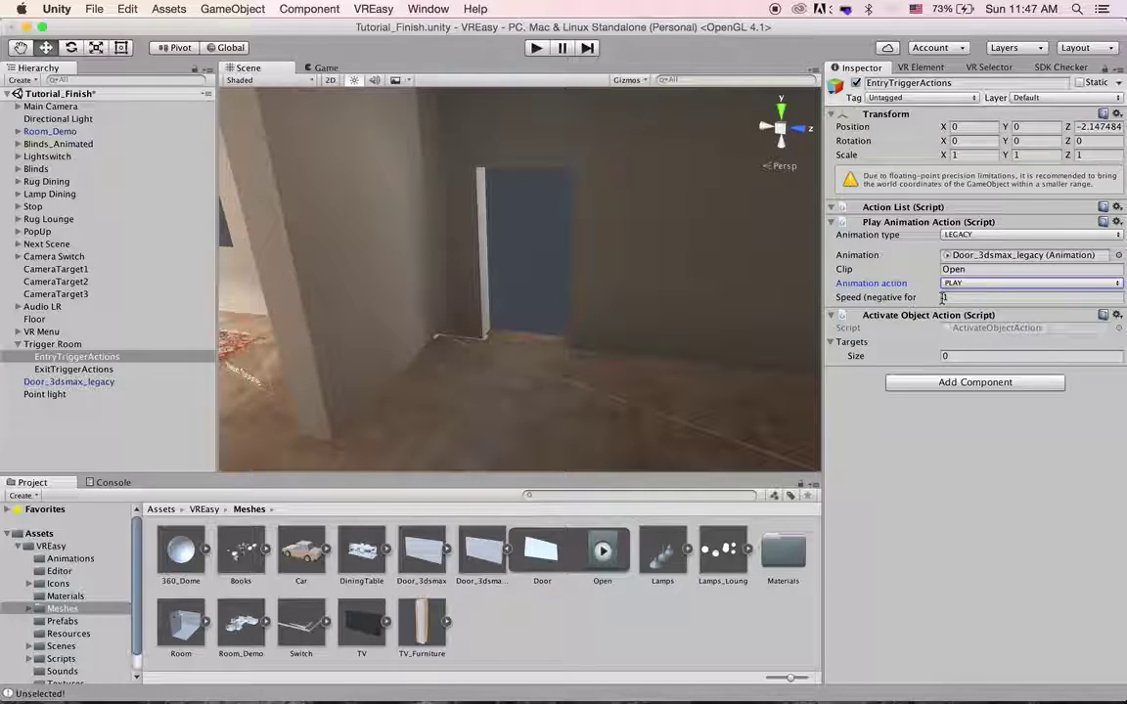
Assign Point light as the single target of EntryTriggerActions' Activate Object Action, and deactivate the Point light object in the scene
{"action": "left_click", "coordinate": [979, 355]}
{"action": "type", "text": "1"}
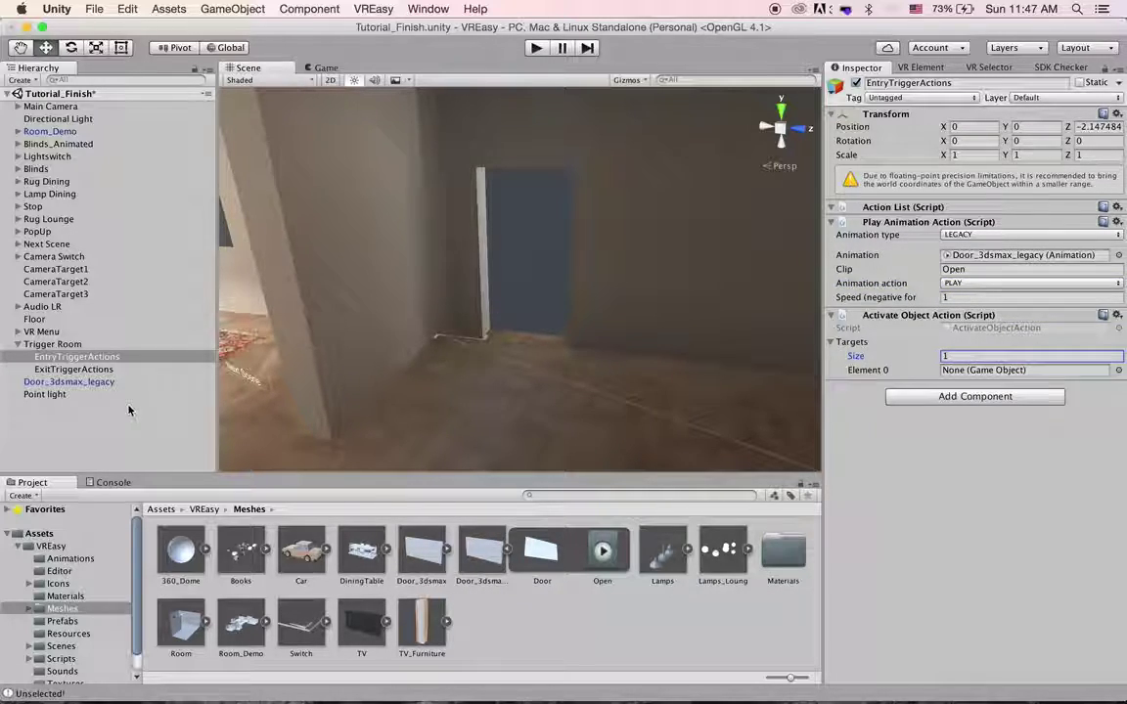
{"action": "left_click_drag", "start_coordinate": [50, 396], "coordinate": [1029, 371]}
{"action": "left_click", "coordinate": [42, 396]}
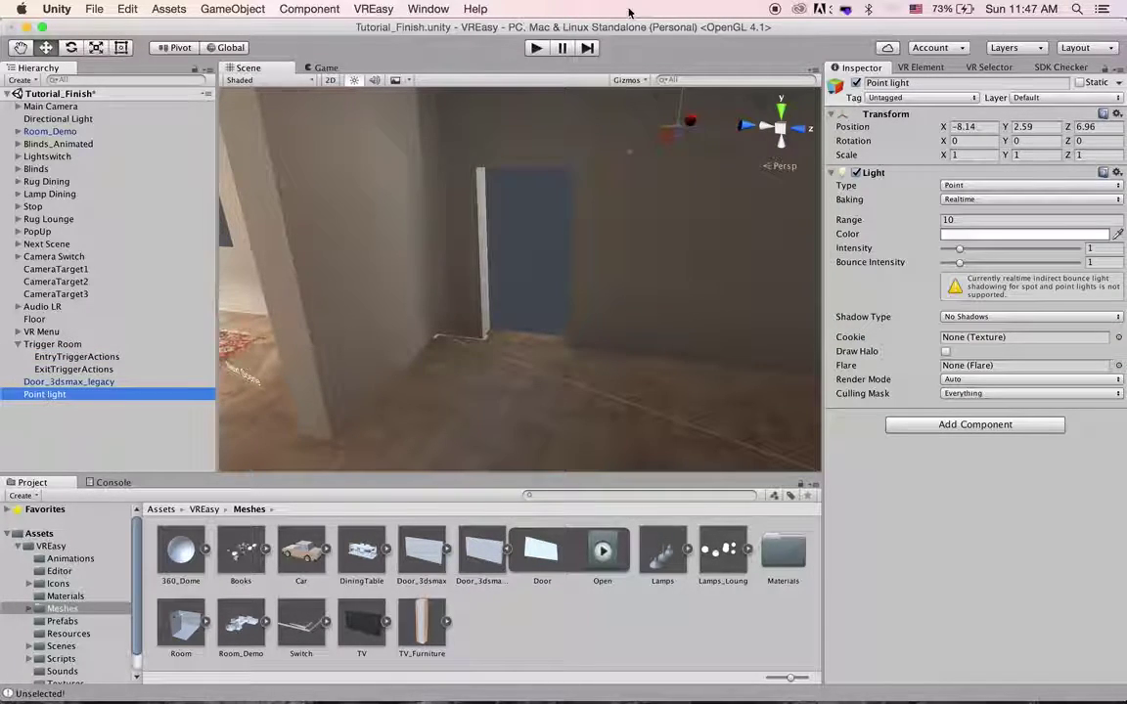
{"action": "left_click", "coordinate": [856, 82]}
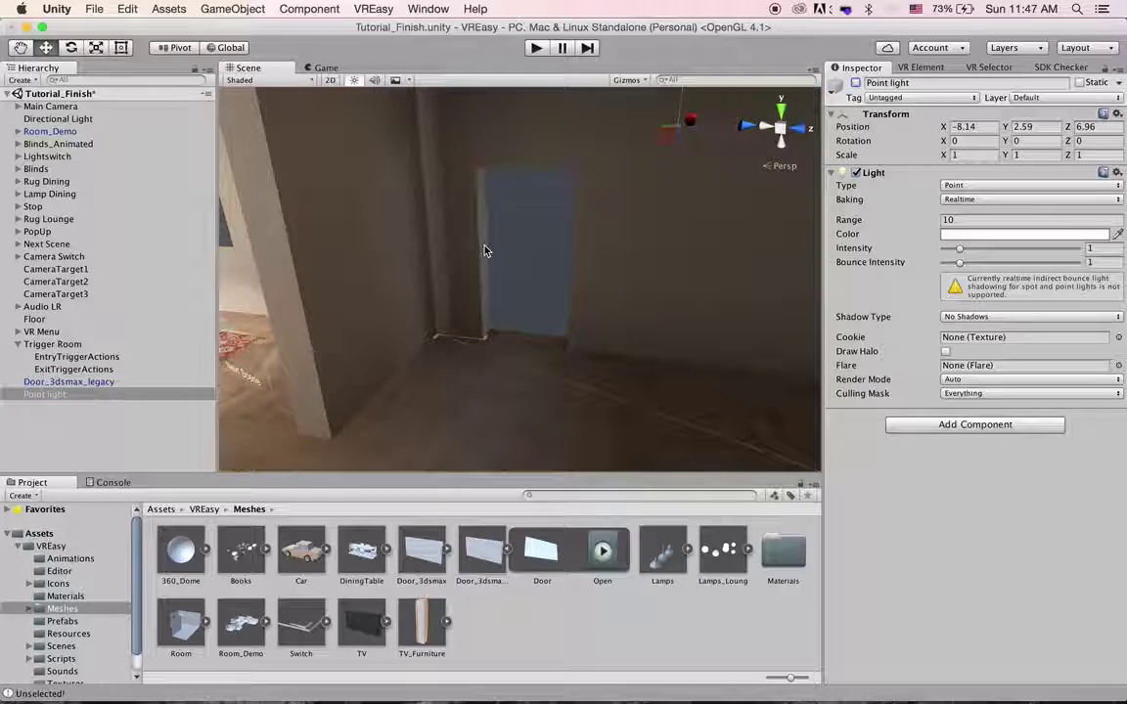
Configure ExitTriggerActions' Play Animation Action with the Door_3dsmax_legacy animation, clip Open and speed -1
{"action": "left_click", "coordinate": [73, 369]}
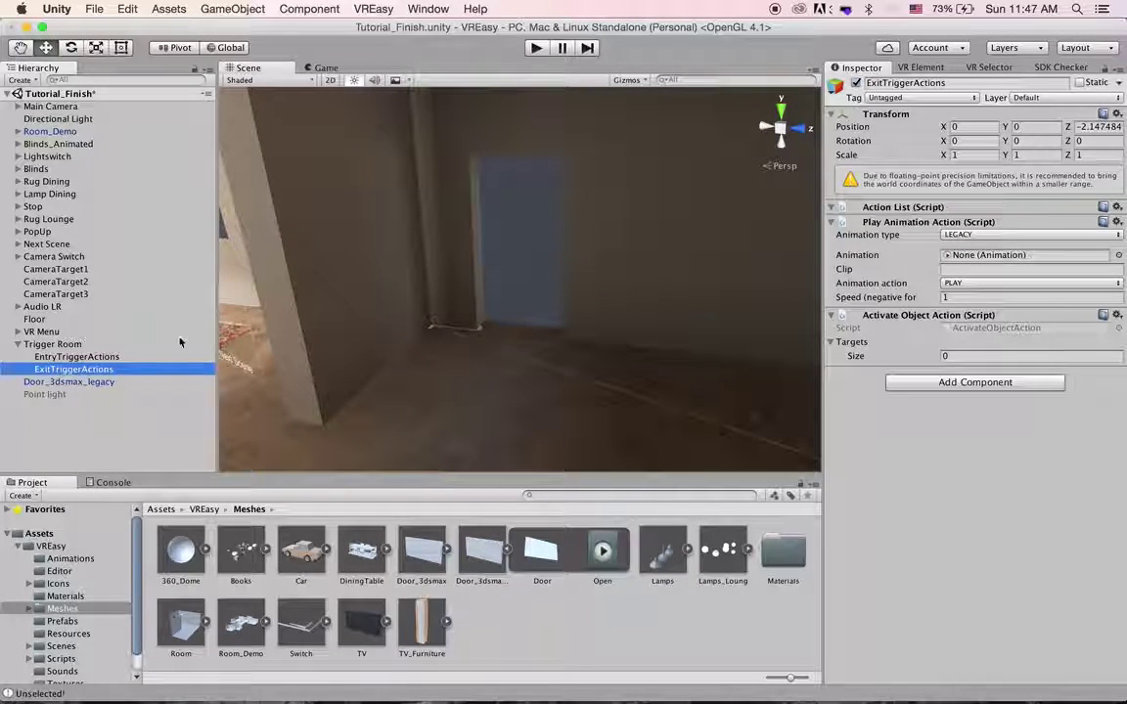
{"action": "left_click_drag", "start_coordinate": [96, 382], "coordinate": [946, 269]}
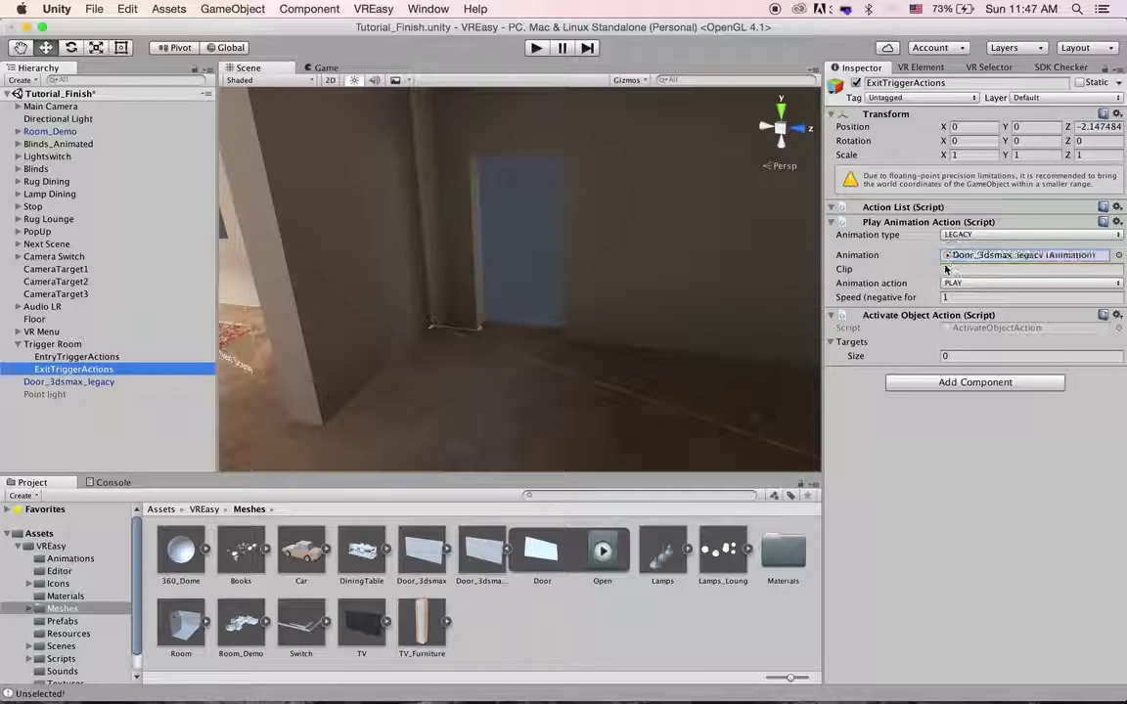
{"action": "left_click", "coordinate": [984, 269]}
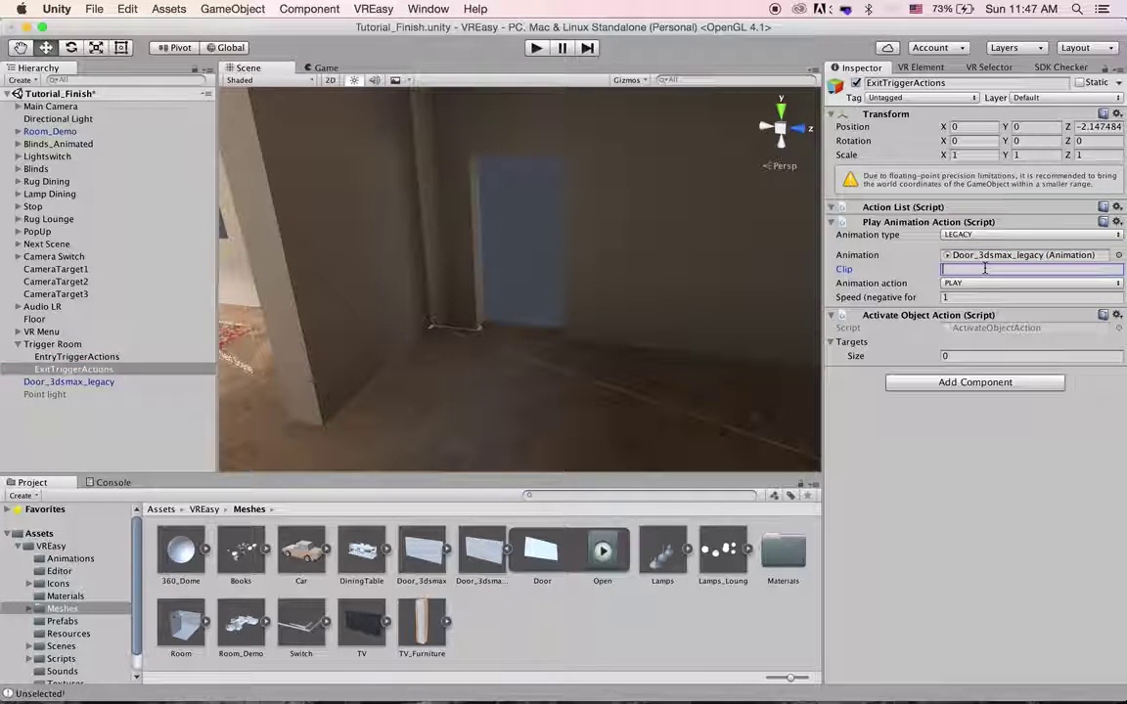
{"action": "type", "text": "Open"}
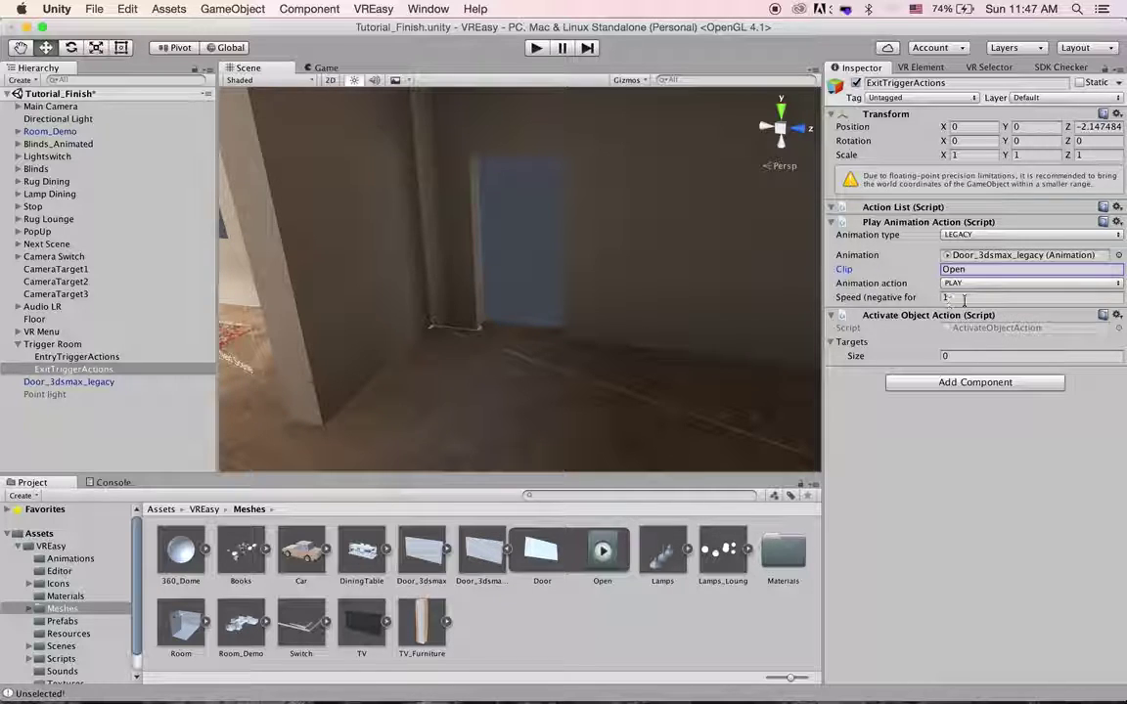
{"action": "left_click", "coordinate": [963, 299]}
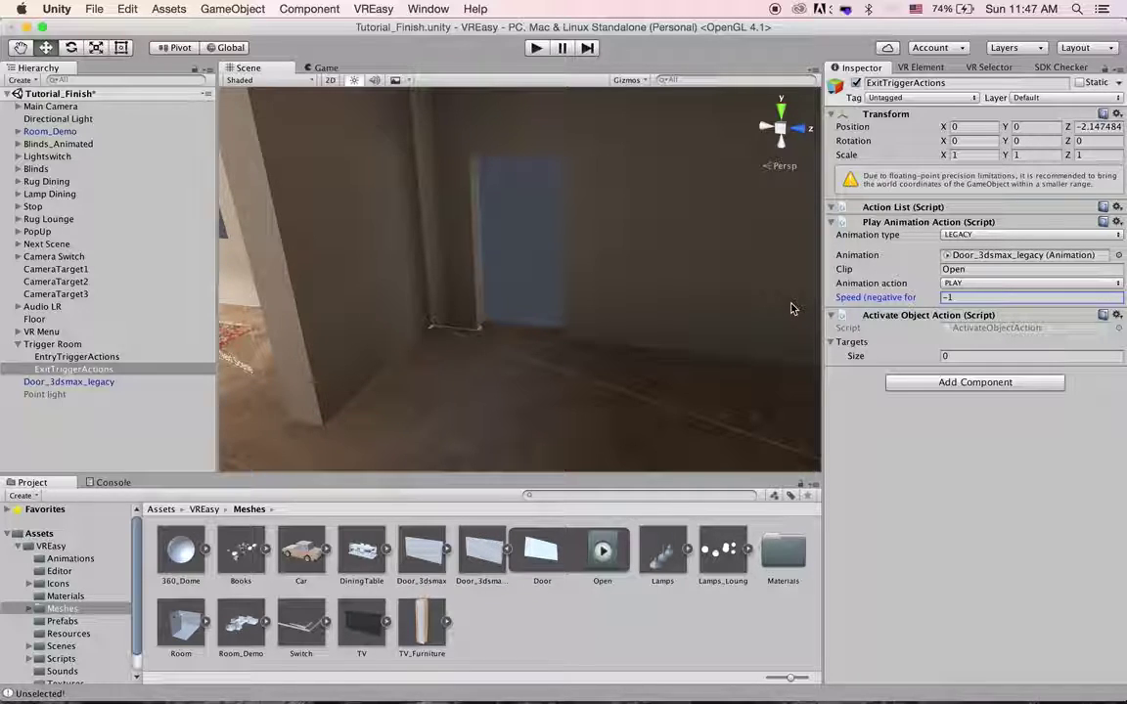
Set ExitTriggerActions' Activate Object Action to one target and assign Point light to it
{"action": "left_click", "coordinate": [988, 356]}
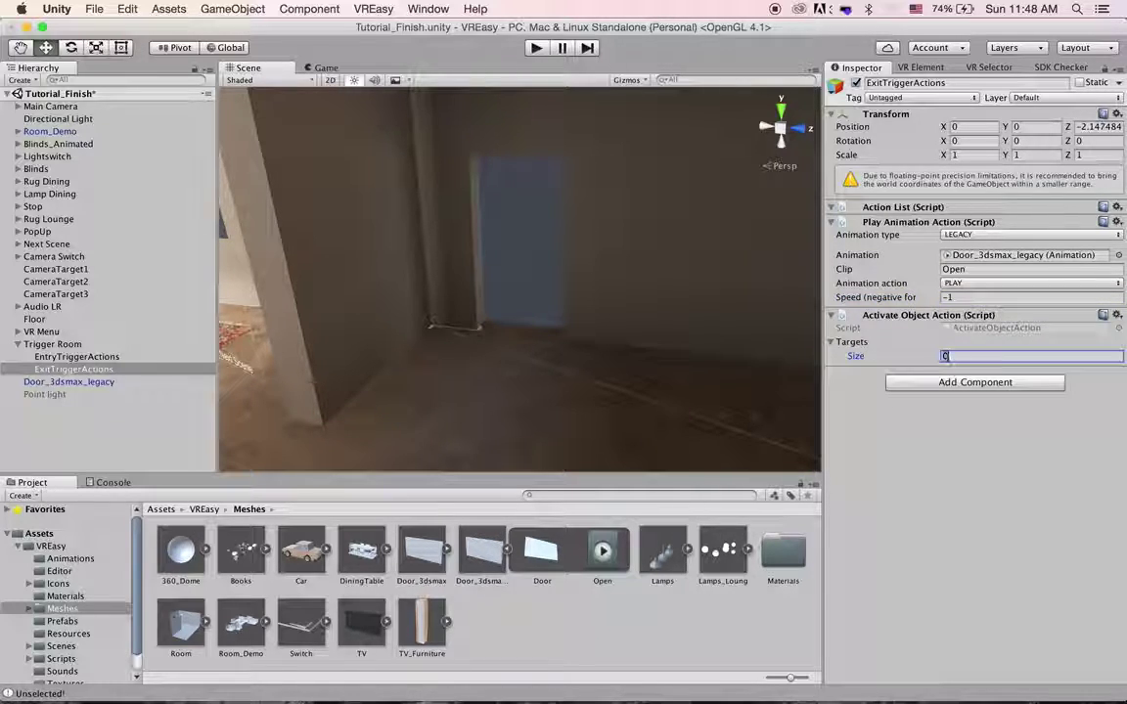
{"action": "type", "text": "1"}
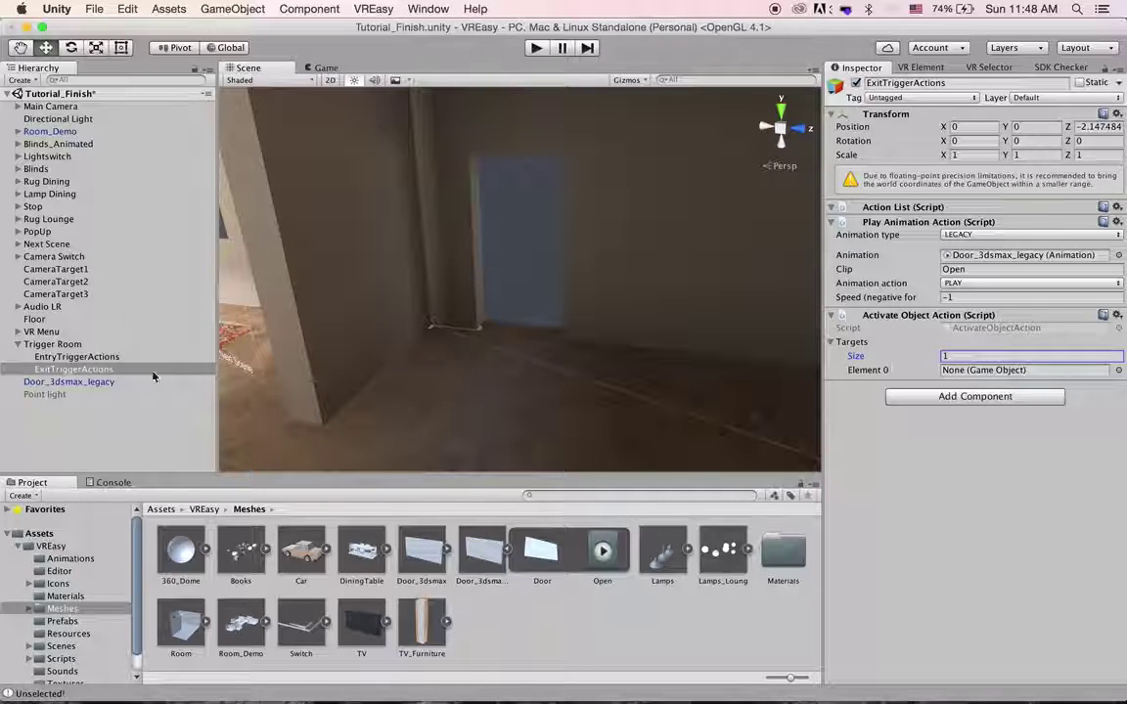
{"action": "left_click_drag", "start_coordinate": [44, 394], "coordinate": [973, 371]}
Run the scene in play mode, inspect Main Camera's components and its position relative to the door, and stop the run
{"action": "left_click", "coordinate": [326, 68]}
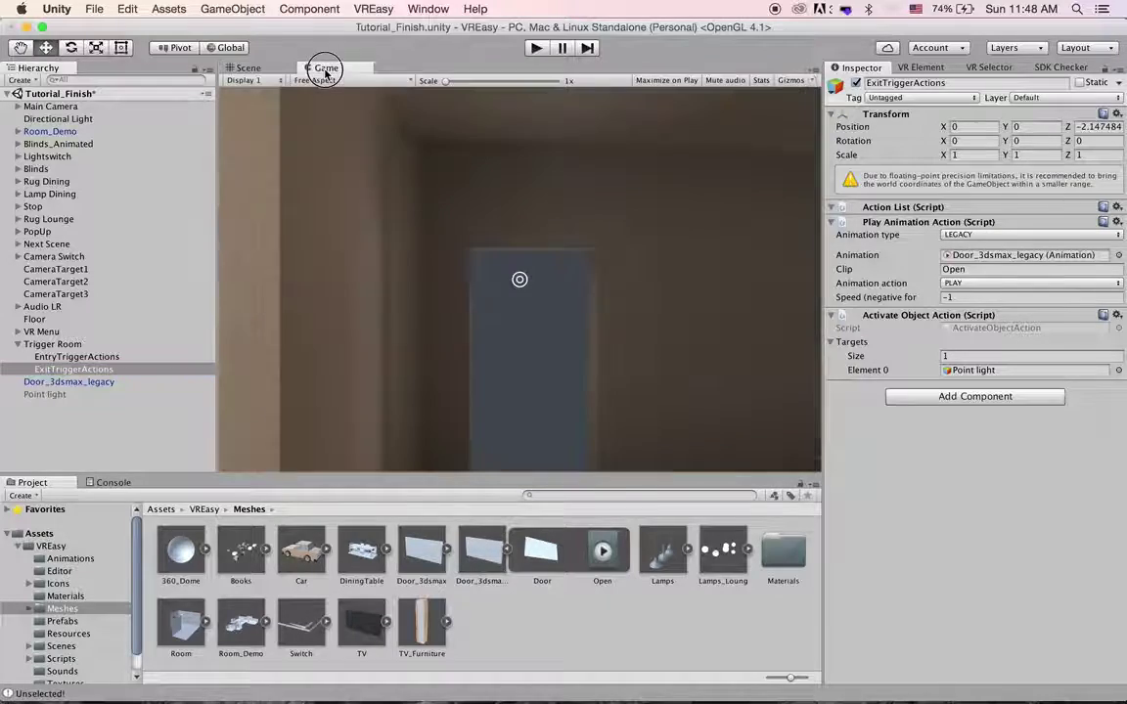
{"action": "left_click", "coordinate": [536, 47]}
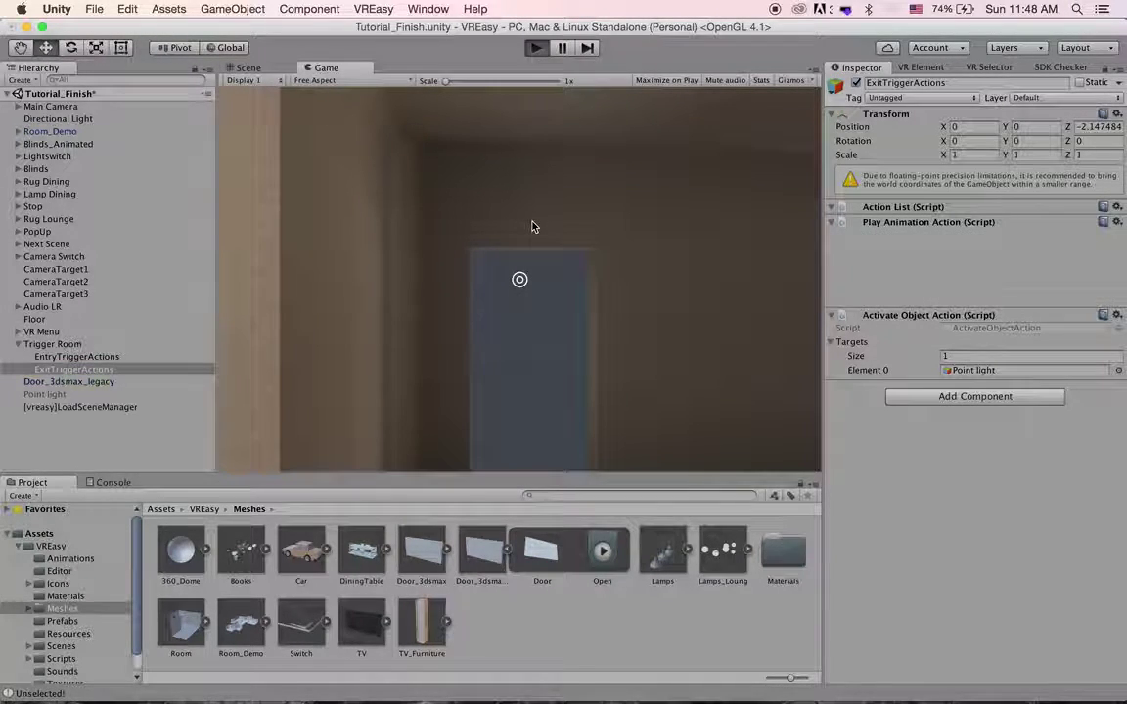
{"action": "left_click", "coordinate": [247, 69]}
{"action": "right_click_drag", "start_coordinate": [417, 247], "coordinate": [445, 187], "text": "alt"}
{"action": "left_click_drag", "start_coordinate": [445, 187], "coordinate": [435, 295], "text": "alt"}
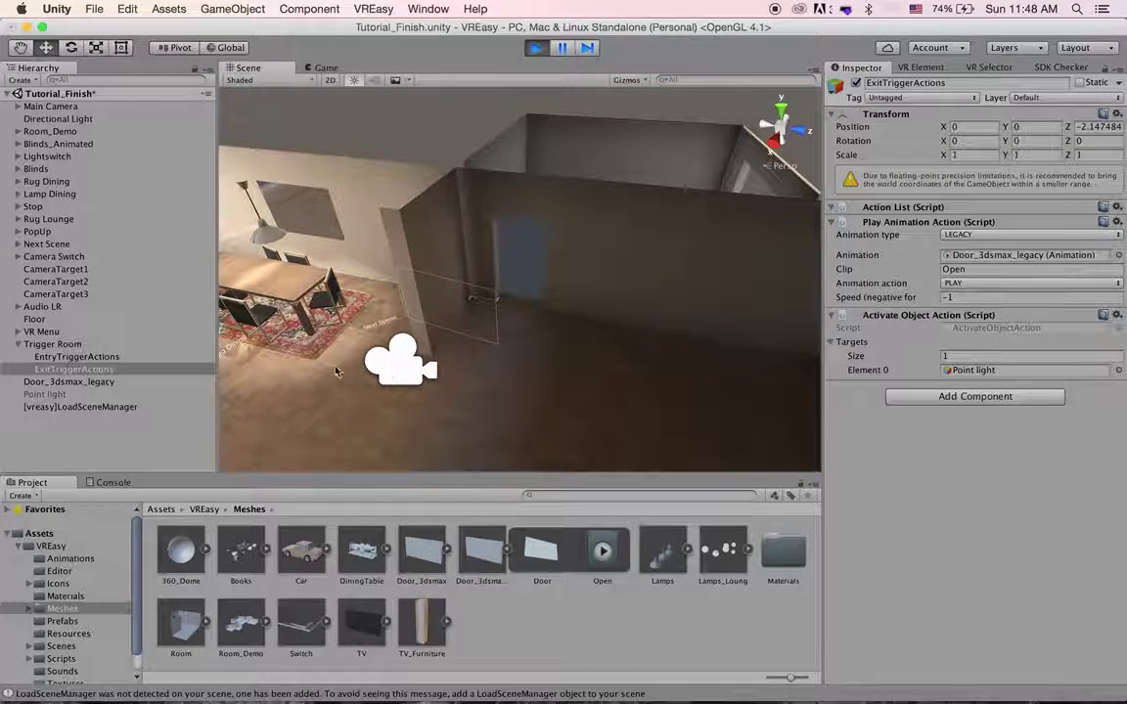
{"action": "double_click", "coordinate": [52, 108]}
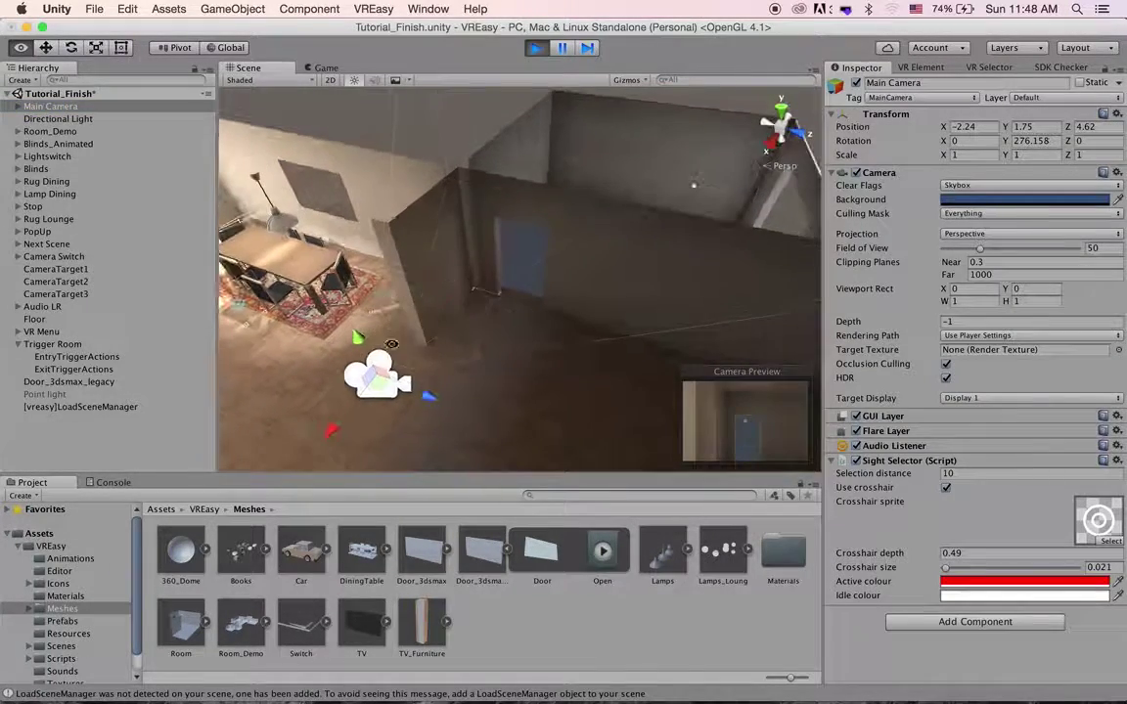
{"action": "mouse_move", "coordinate": [545, 269]}
{"action": "left_mouse_down"}
{"action": "mouse_move", "coordinate": [385, 390]}
{"action": "mouse_move", "coordinate": [429, 365]}
{"action": "mouse_move", "coordinate": [535, 259]}
{"action": "left_mouse_up"}
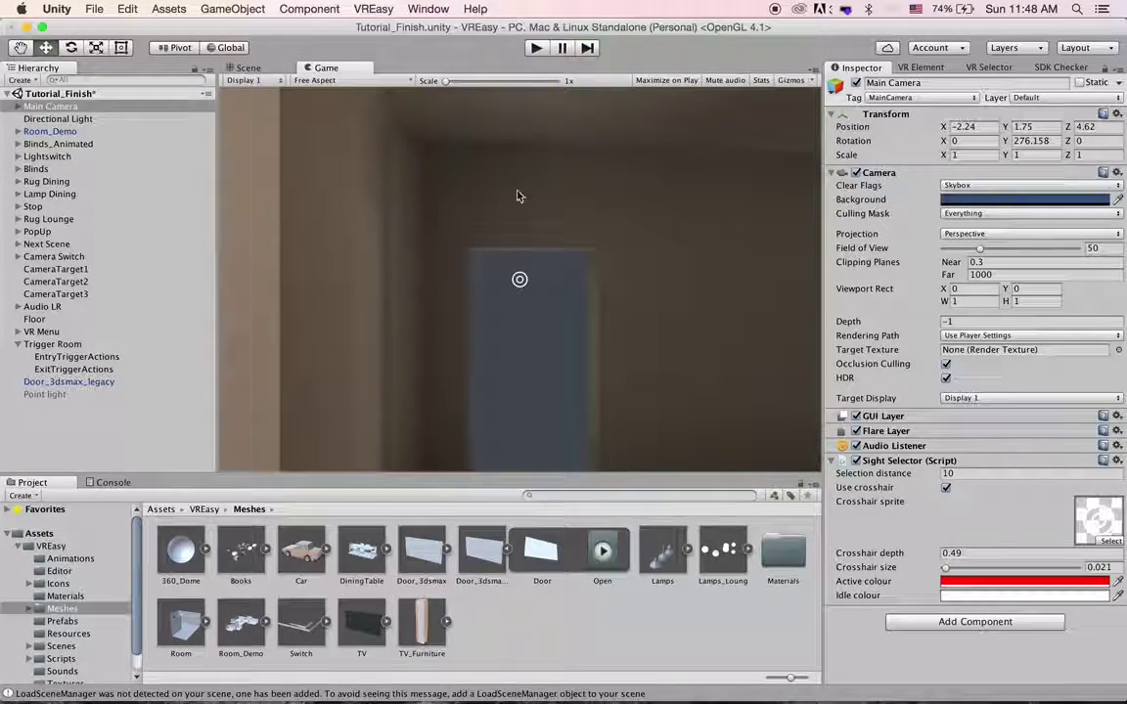
Add a TOUCH type VR selector to Main Camera
{"action": "left_click", "coordinate": [247, 67]}
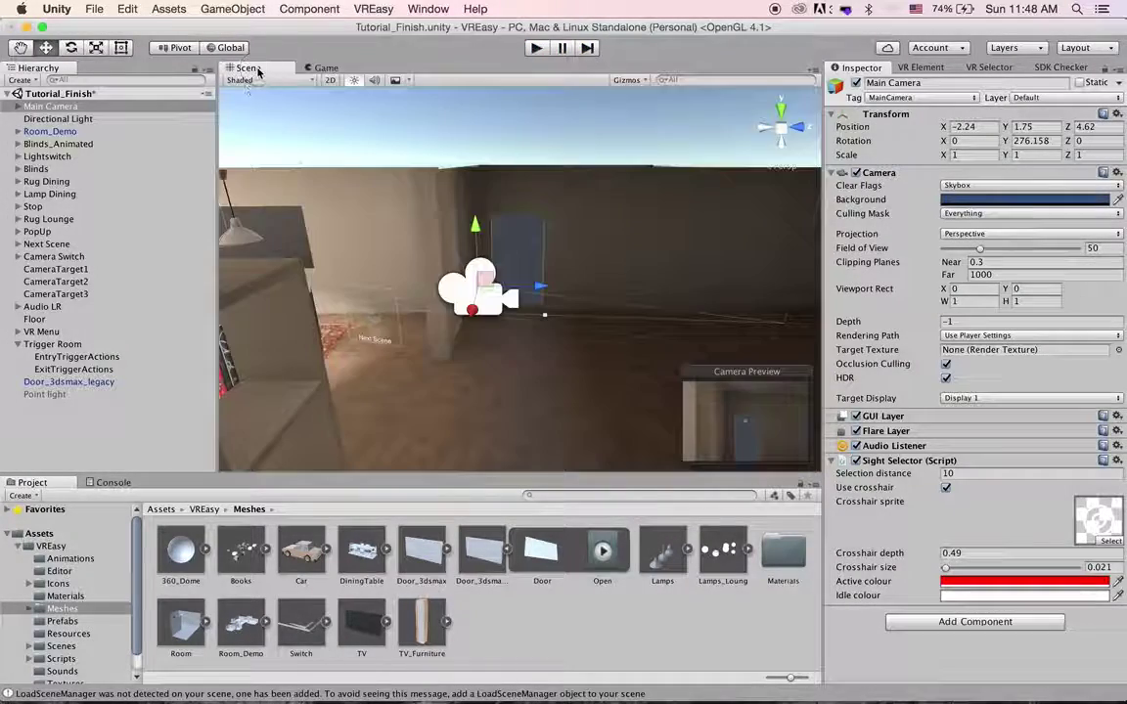
{"action": "left_click", "coordinate": [986, 68]}
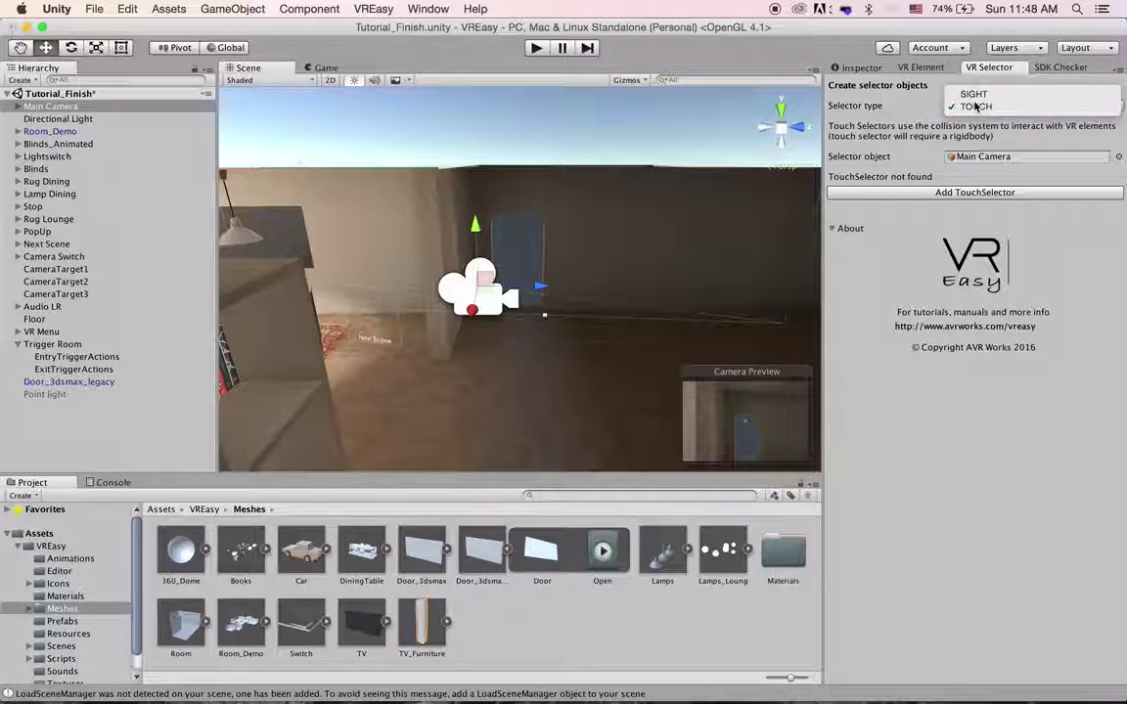
{"action": "left_click", "coordinate": [976, 106]}
{"action": "left_click_drag", "start_coordinate": [59, 106], "coordinate": [982, 161]}
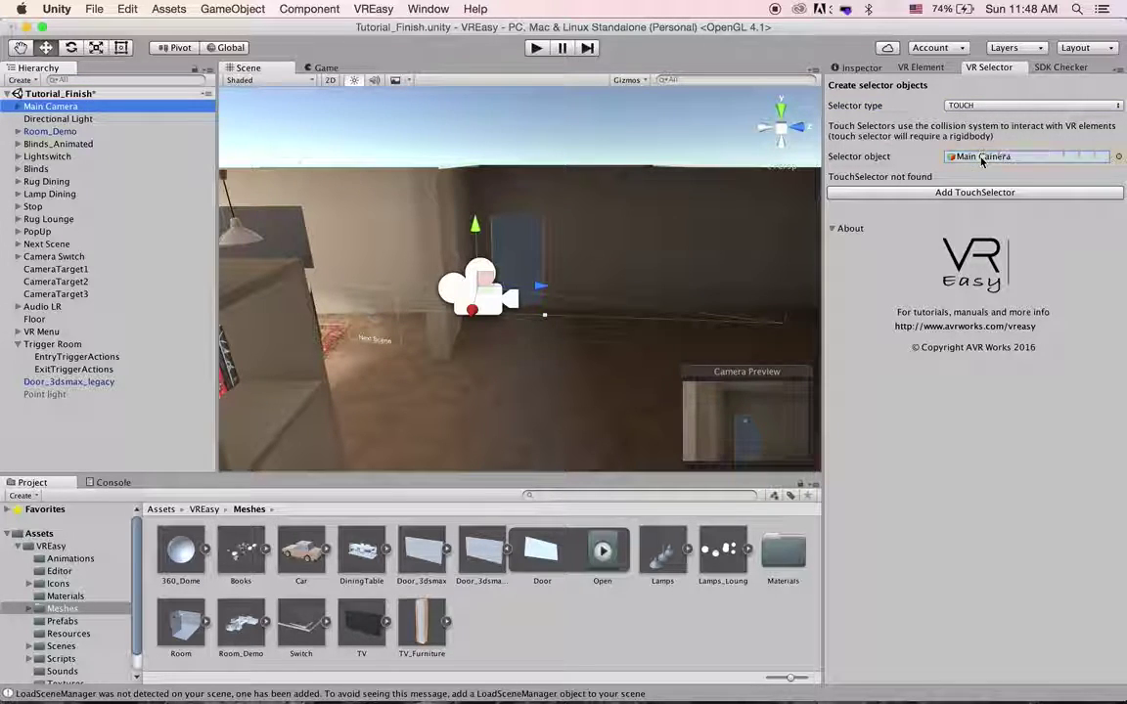
{"action": "left_click", "coordinate": [937, 194]}
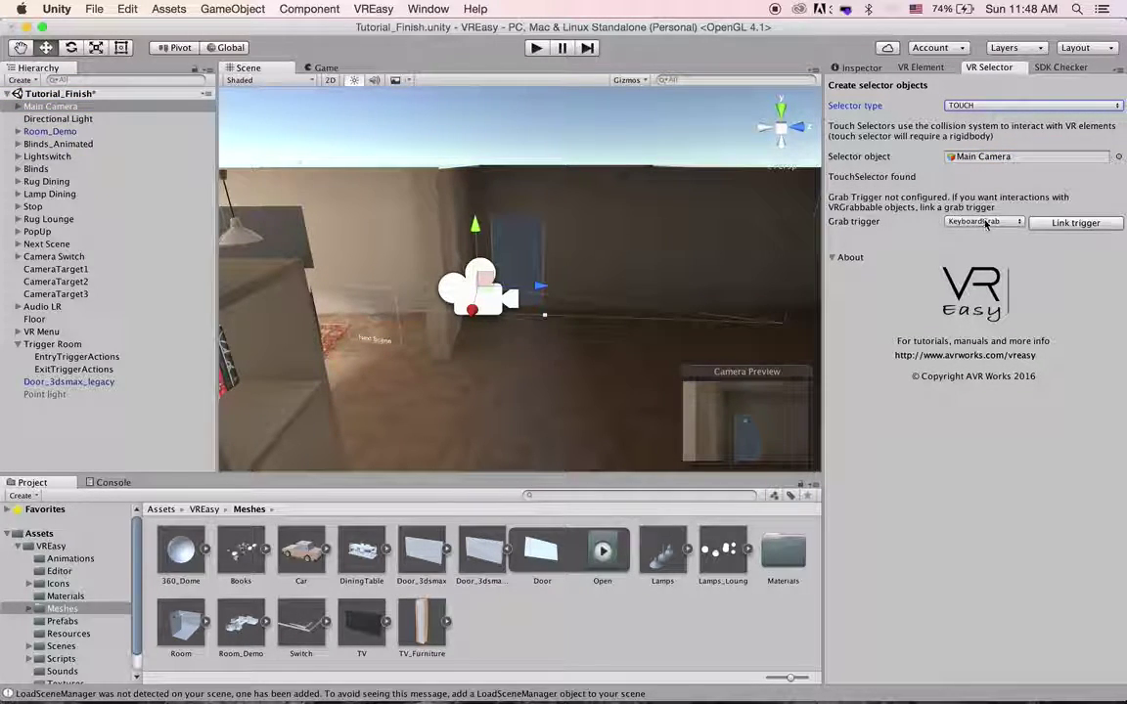
Link a KeyboardGrab grab trigger to Main Camera's touch selector
{"action": "left_click", "coordinate": [980, 222]}
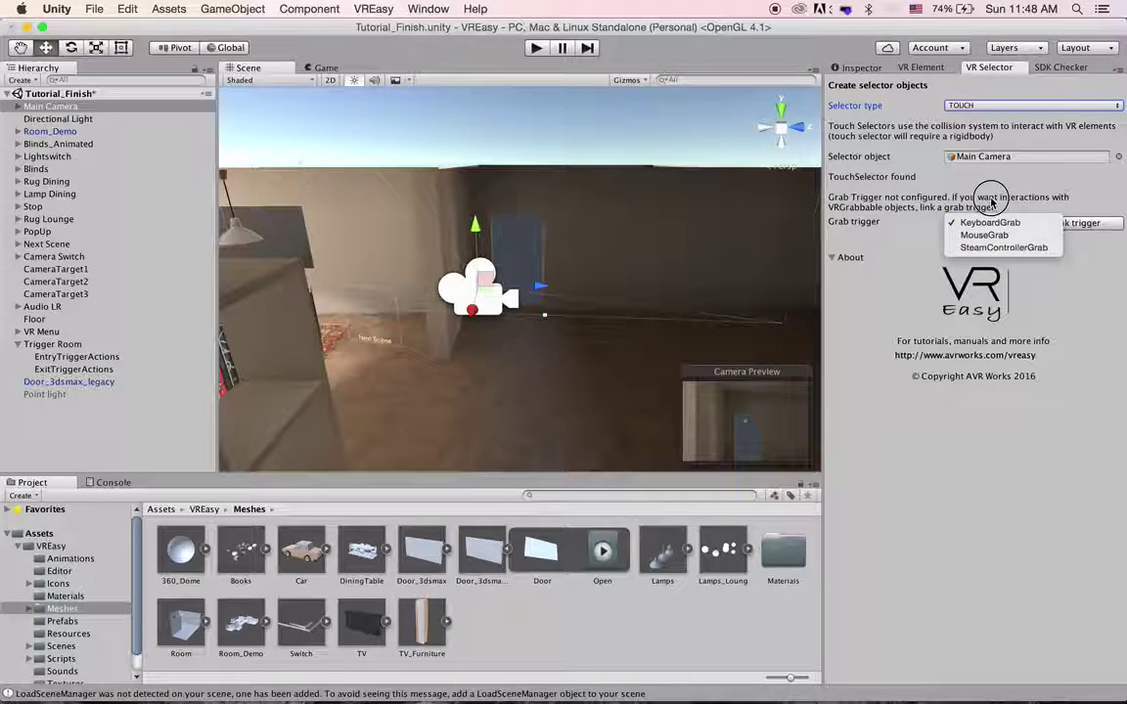
{"action": "left_click", "coordinate": [991, 199]}
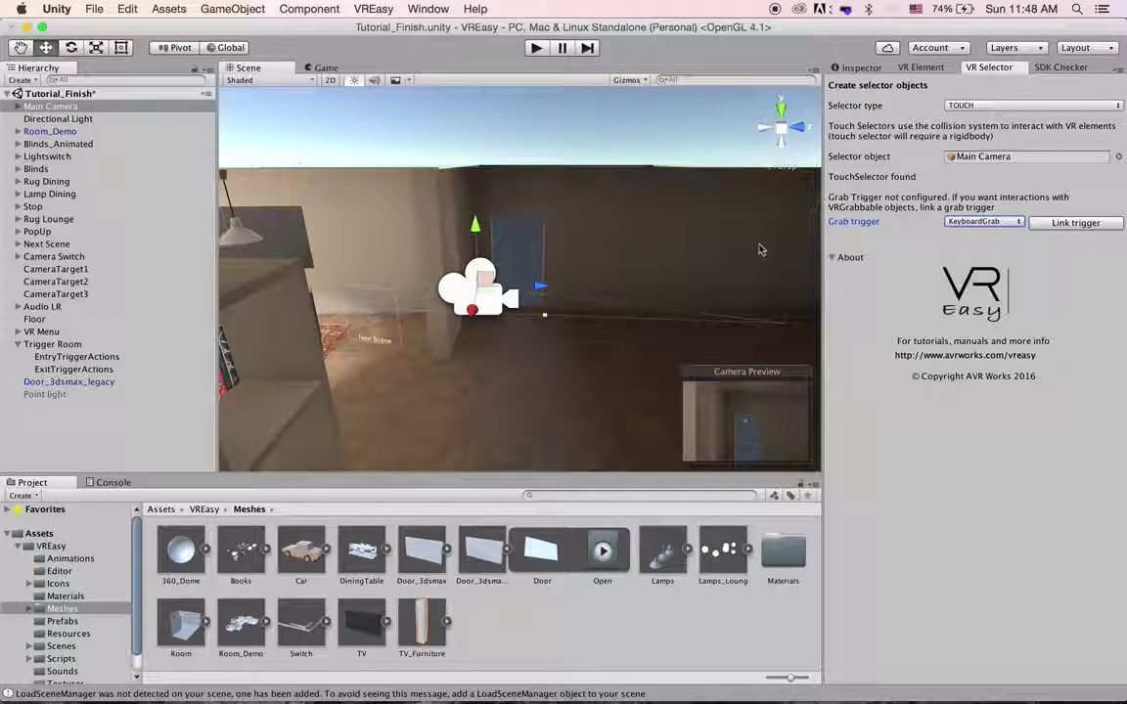
{"action": "left_click_drag", "start_coordinate": [753, 242], "coordinate": [726, 269], "text": "alt"}
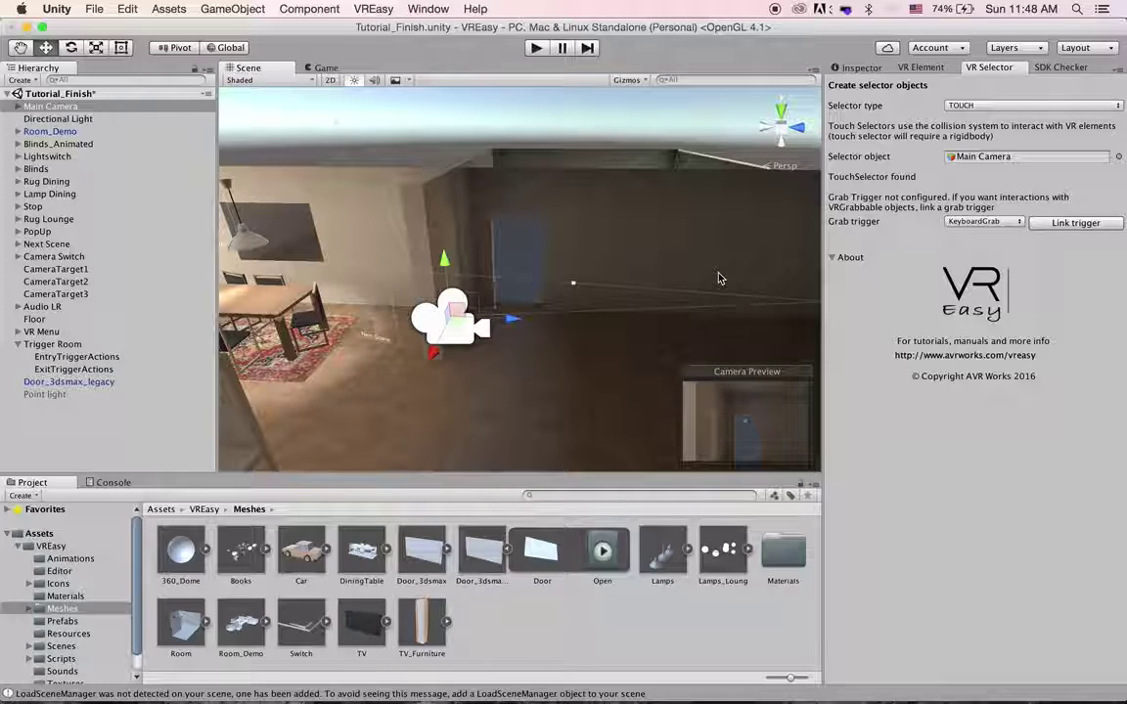
{"action": "left_click", "coordinate": [1073, 223]}
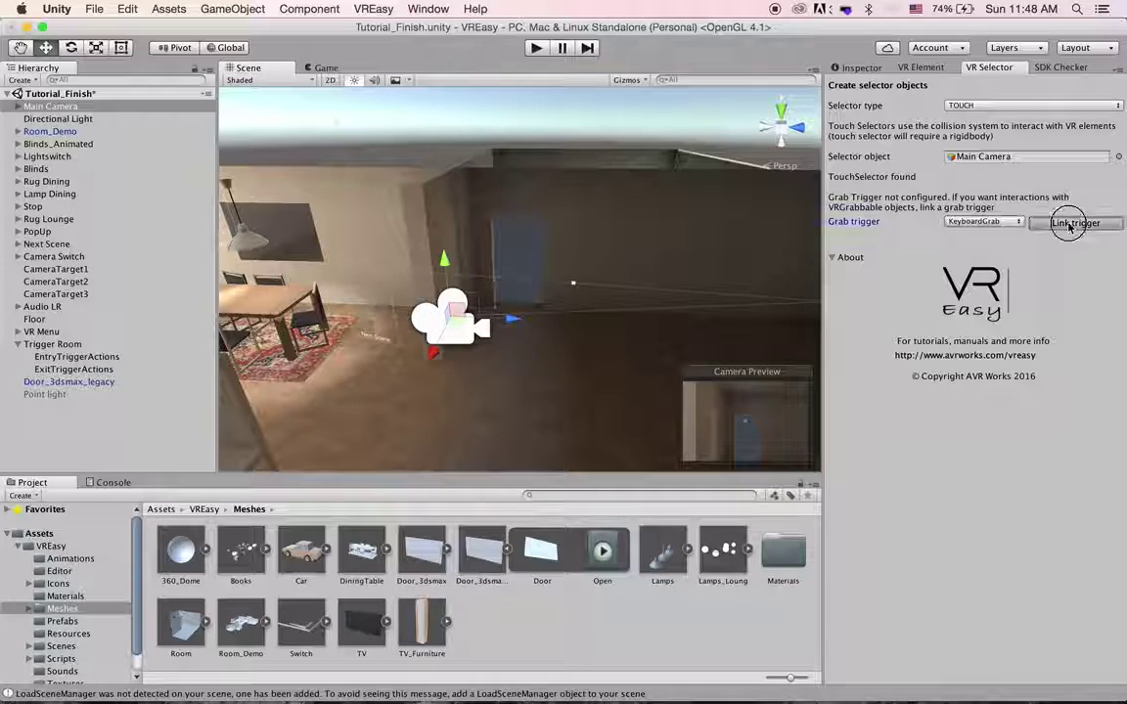
{"action": "left_click_drag", "start_coordinate": [523, 259], "coordinate": [564, 349], "text": "alt"}
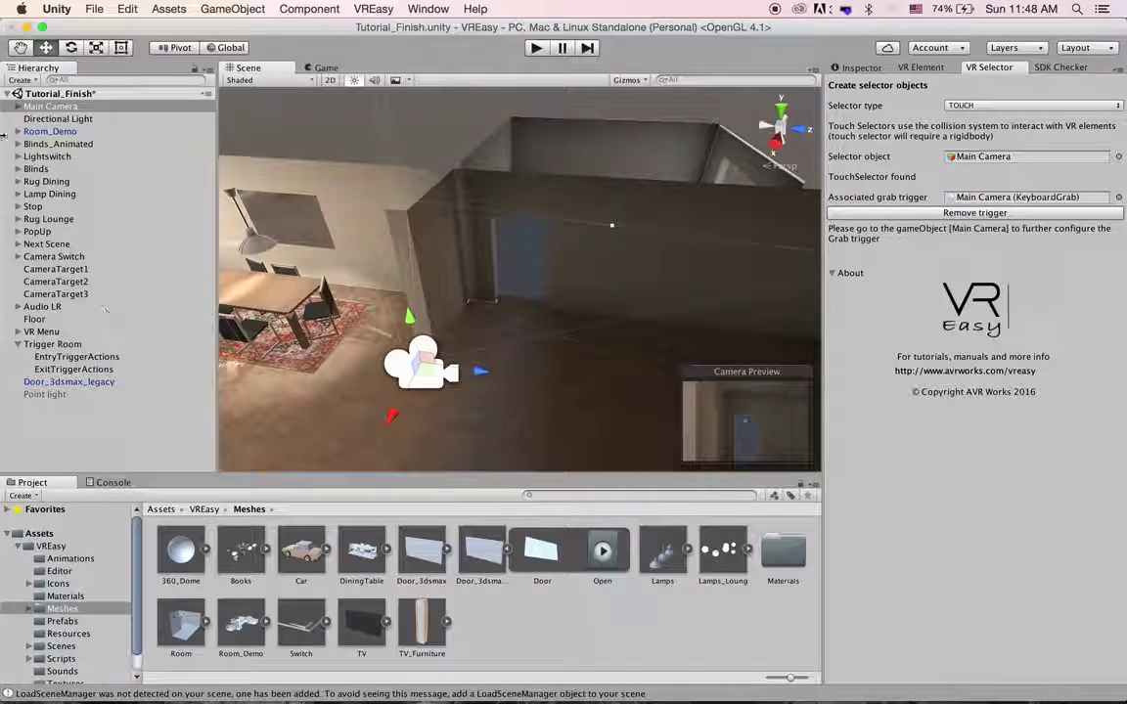
Inspect Main Camera's Touch Selector and Keyboard Grab components and view the available grab keys, keeping None
{"action": "left_click", "coordinate": [55, 109]}
{"action": "left_click", "coordinate": [860, 67]}
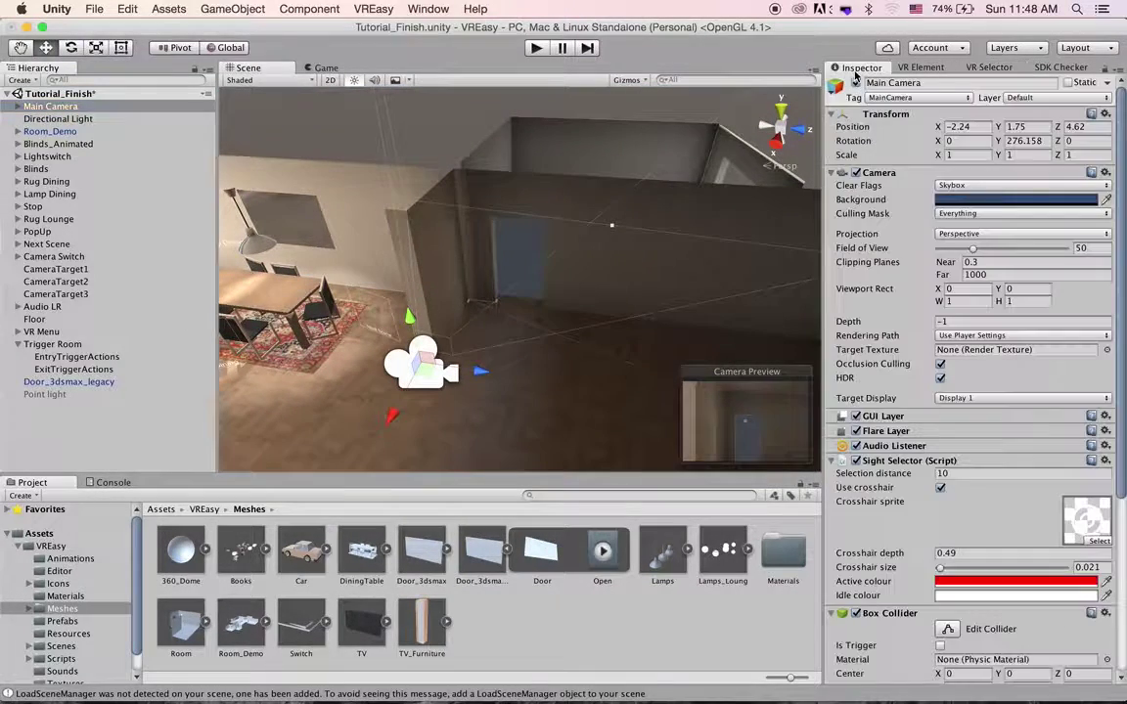
{"action": "scroll", "coordinate": [975, 453], "scroll_direction": "down", "scroll_amount": 5}
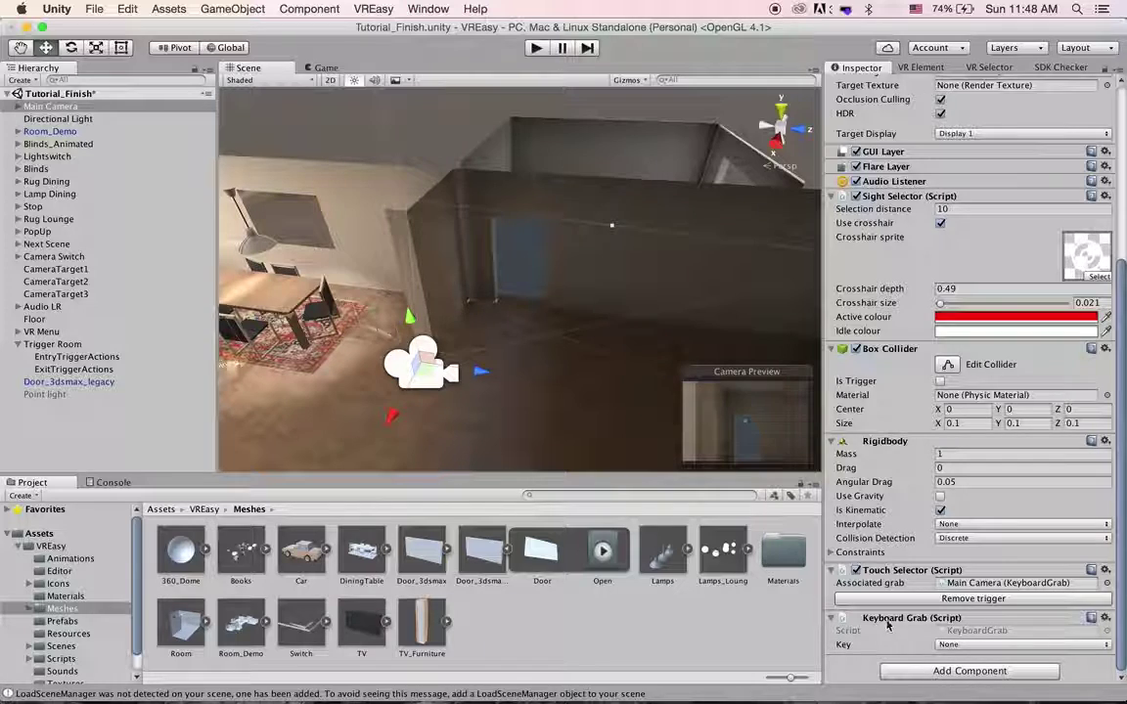
{"action": "left_click", "coordinate": [979, 644]}
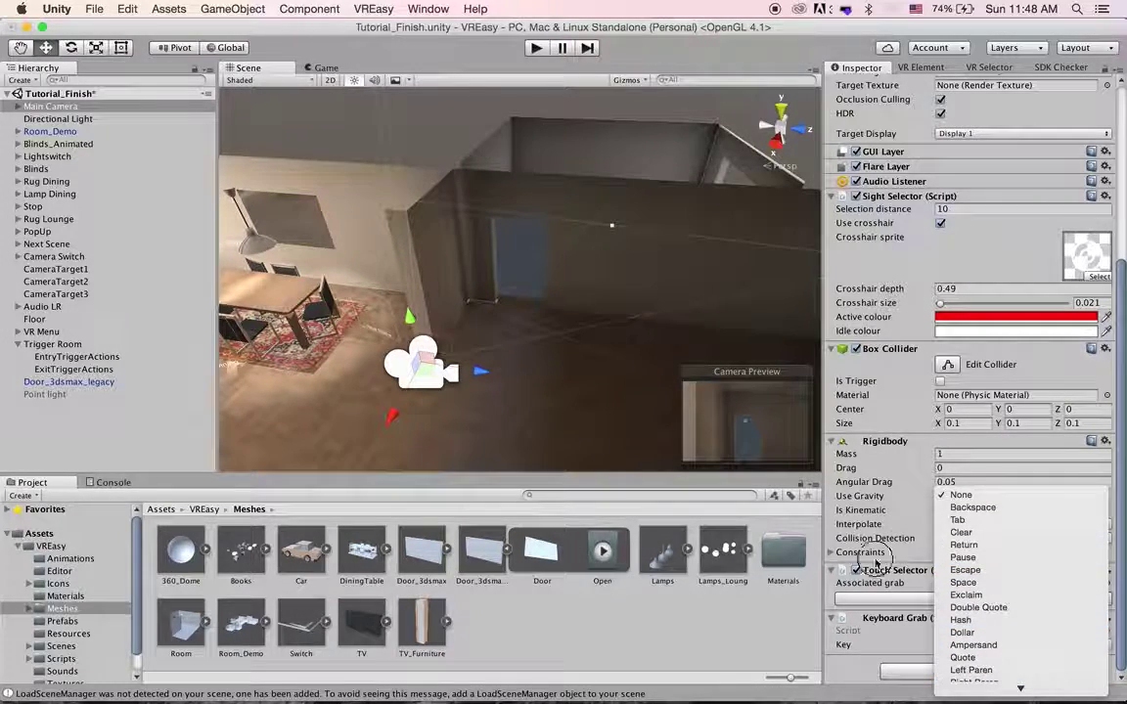
{"action": "left_click", "coordinate": [798, 632]}
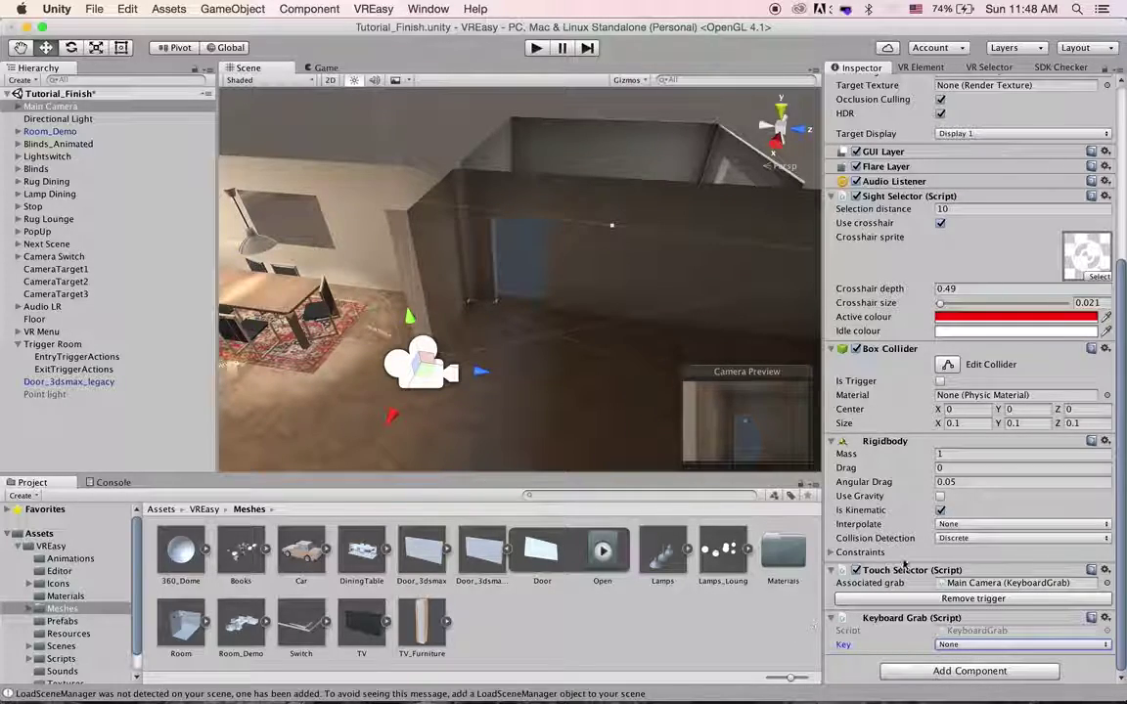
Test the scene in play mode by moving Main Camera through the trigger area near the door, and stop the run
{"action": "left_click", "coordinate": [536, 47]}
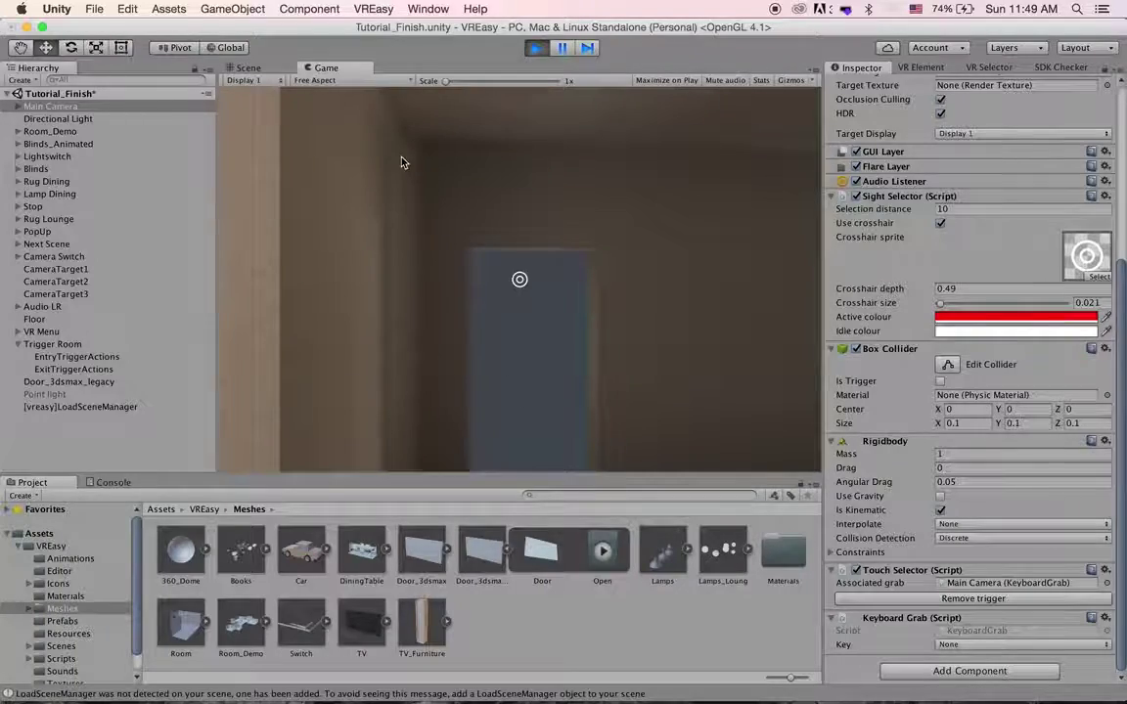
{"action": "left_click", "coordinate": [247, 67]}
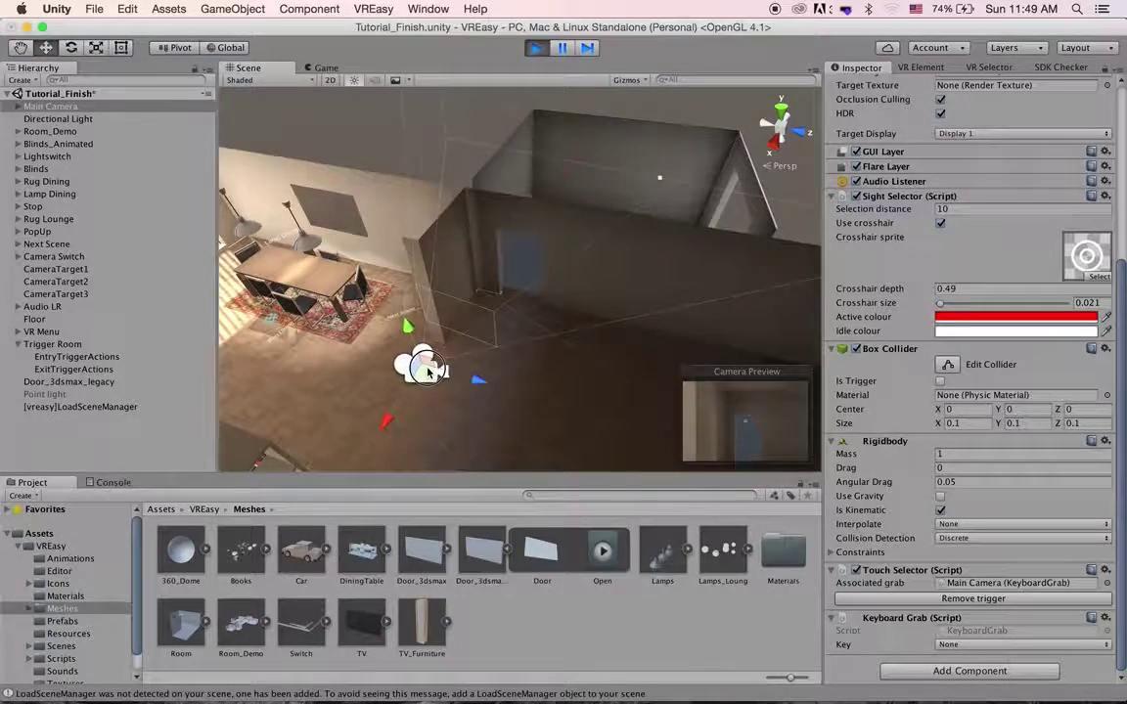
{"action": "left_click_drag", "start_coordinate": [514, 281], "coordinate": [501, 328]}
{"action": "left_click", "coordinate": [536, 48]}
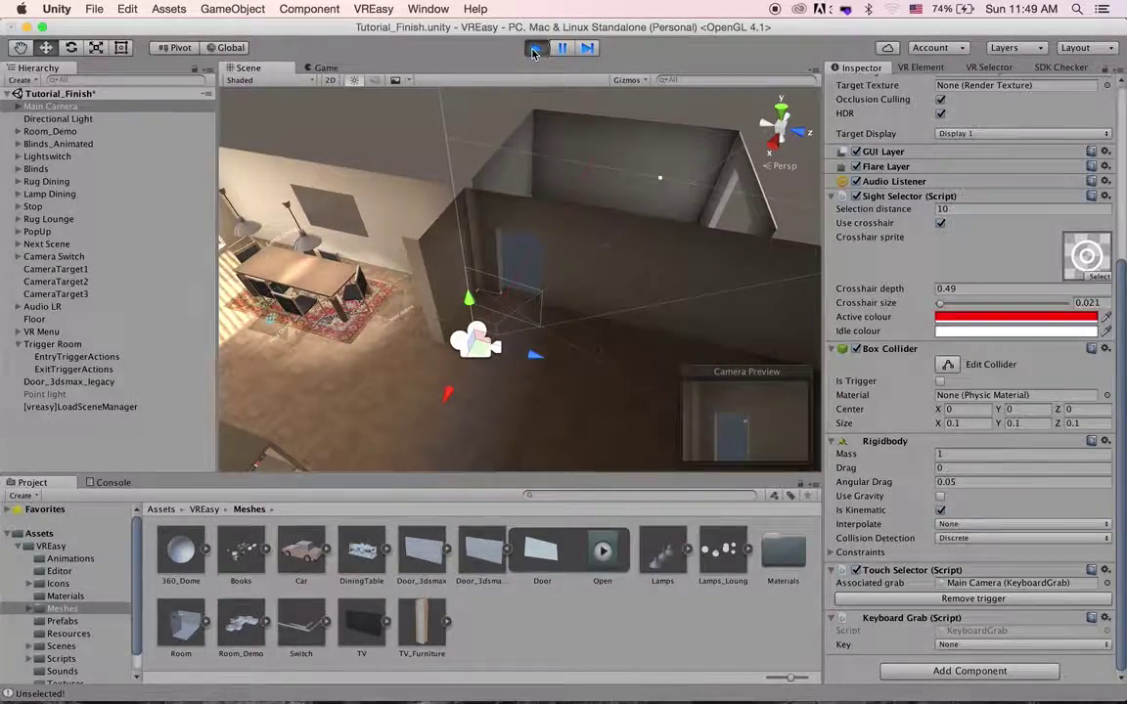
Look around the apartment scene from several angles to review the lounge, the bookshelf and the placed VR elements
{"action": "left_click_drag", "start_coordinate": [431, 265], "coordinate": [530, 238], "text": "alt"}
{"action": "left_click_drag", "start_coordinate": [544, 303], "coordinate": [490, 319], "text": "alt"}
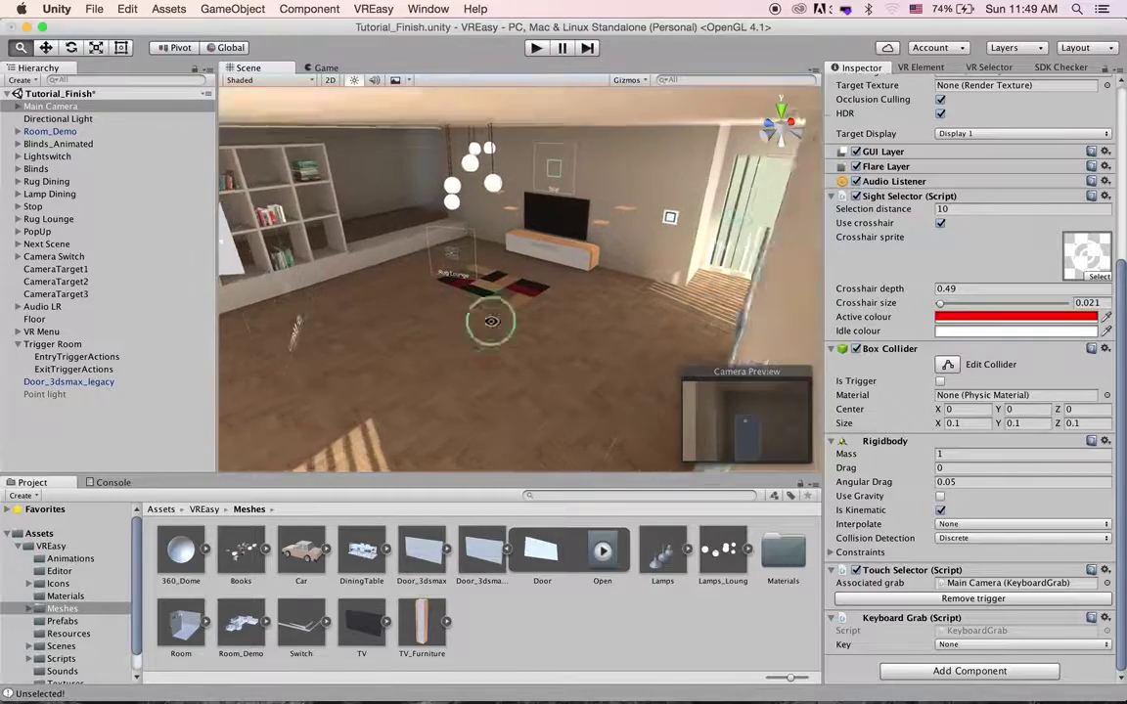
{"action": "scroll", "coordinate": [558, 284], "scroll_direction": "up", "scroll_amount": 5}
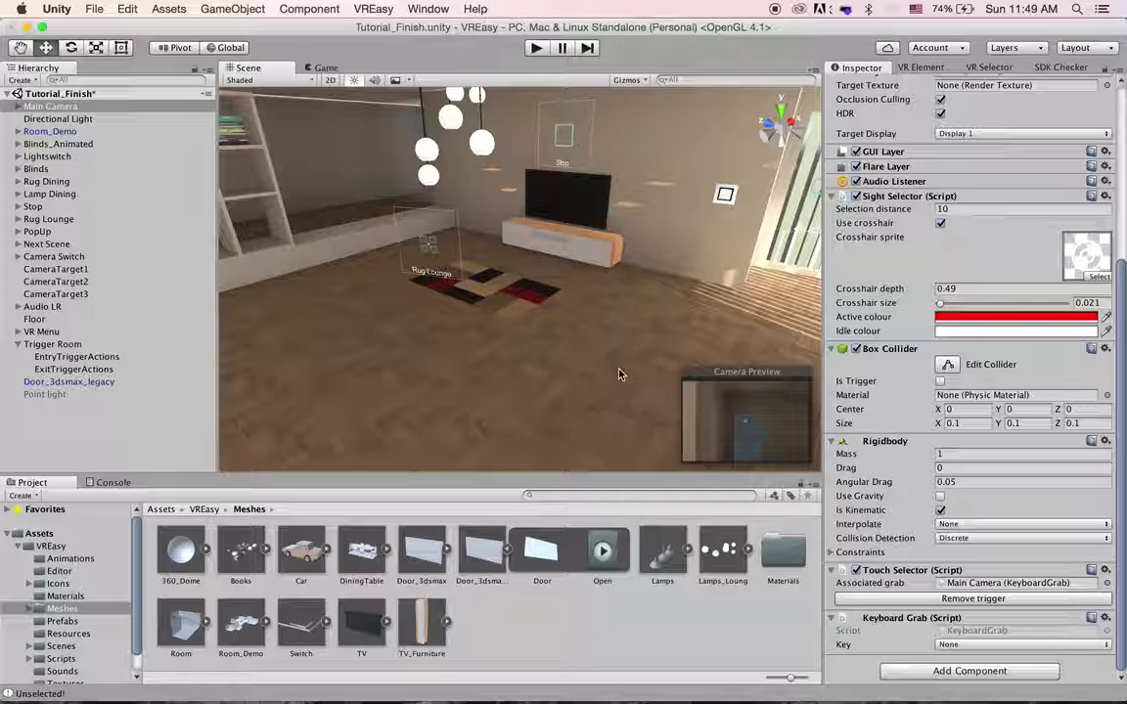
{"action": "left_click_drag", "start_coordinate": [302, 297], "coordinate": [571, 302], "text": "alt"}
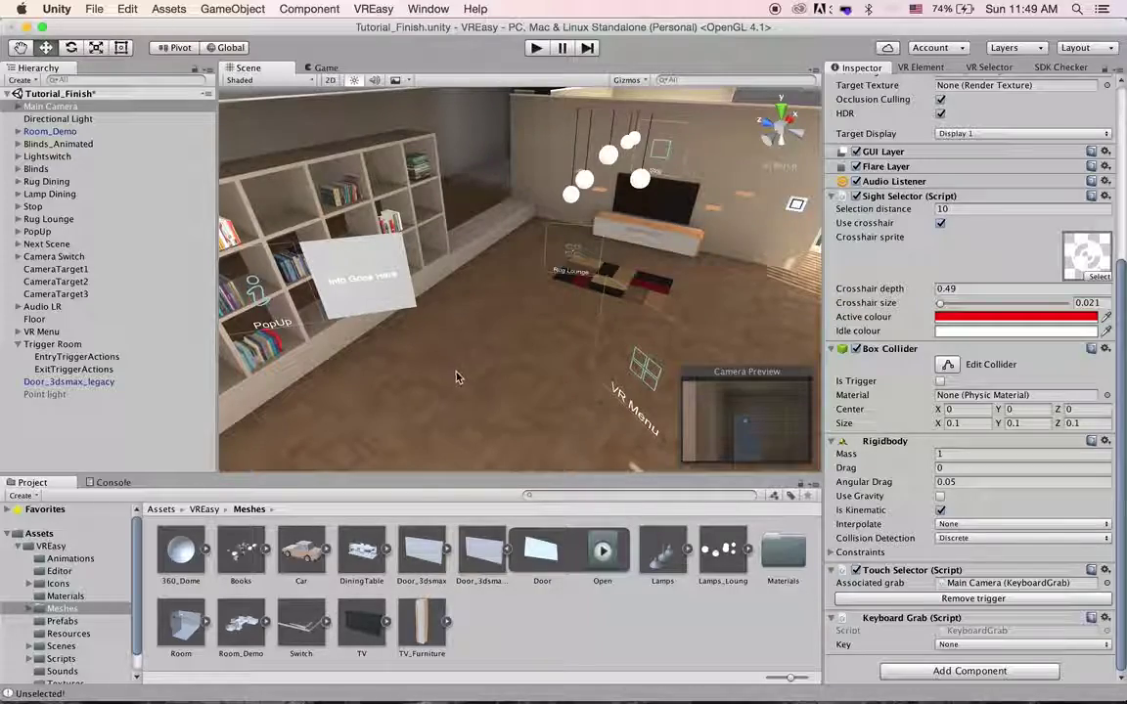
{"action": "left_click_drag", "start_coordinate": [410, 334], "coordinate": [540, 262], "text": "alt"}
{"action": "left_click_drag", "start_coordinate": [463, 322], "coordinate": [453, 289], "text": "alt"}
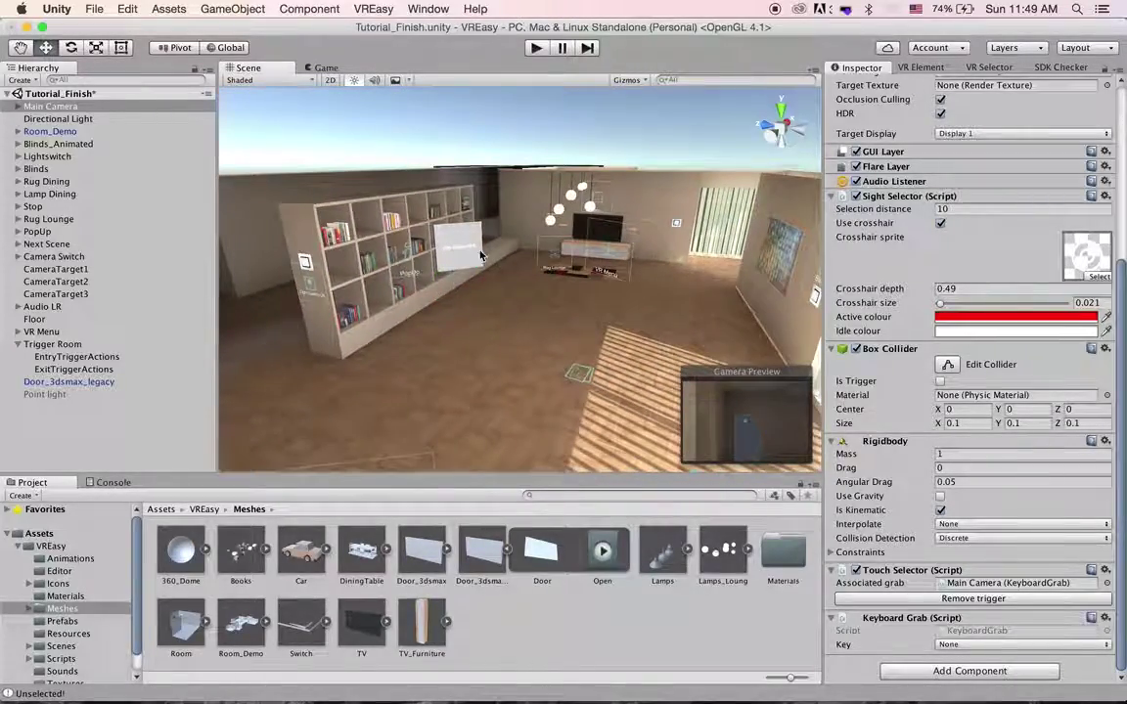
{"action": "left_click_drag", "start_coordinate": [468, 382], "coordinate": [436, 338], "text": "alt"}
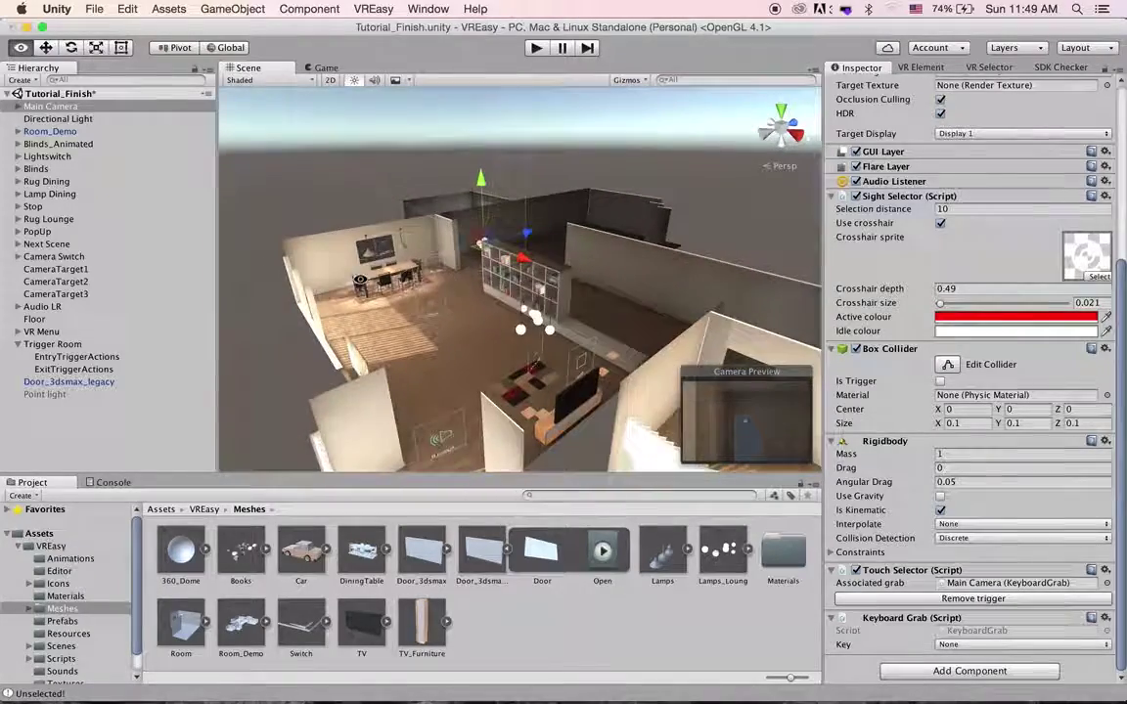
{"action": "right_click_drag", "start_coordinate": [438, 391], "coordinate": [454, 450], "text": "alt"}
{"action": "left_click_drag", "start_coordinate": [454, 450], "coordinate": [504, 279], "text": "alt"}
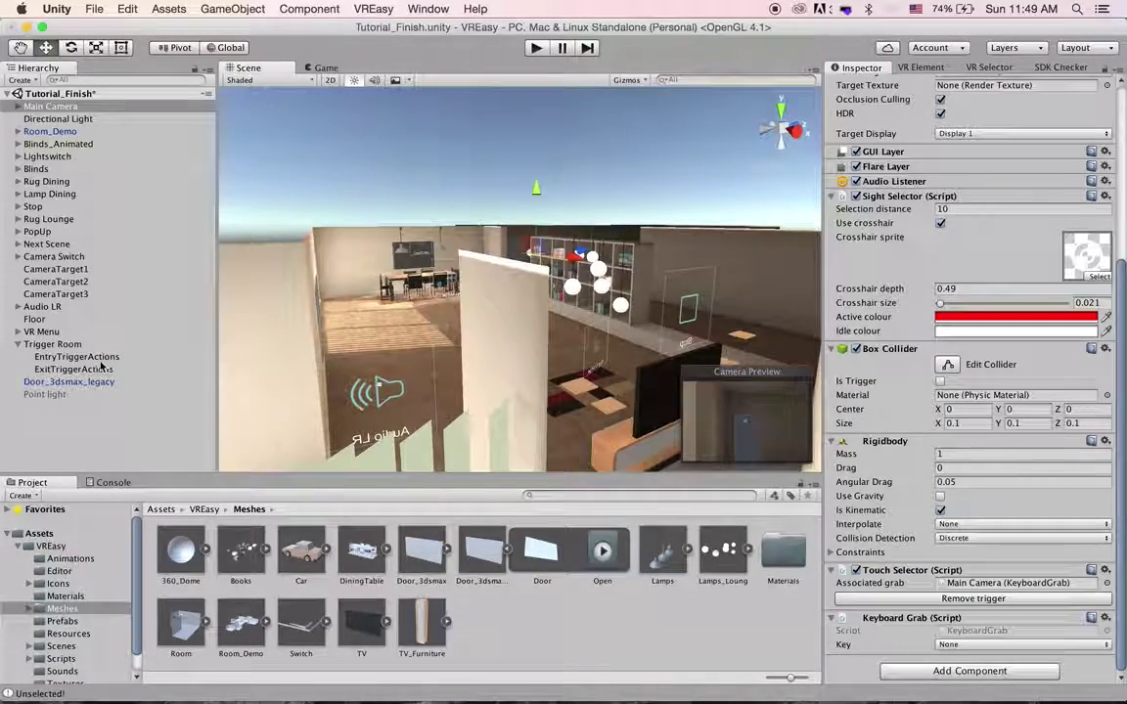
Review EntryTriggerActions' configured actions and the action types available for a trigger area's enter event
{"action": "left_click", "coordinate": [113, 360]}
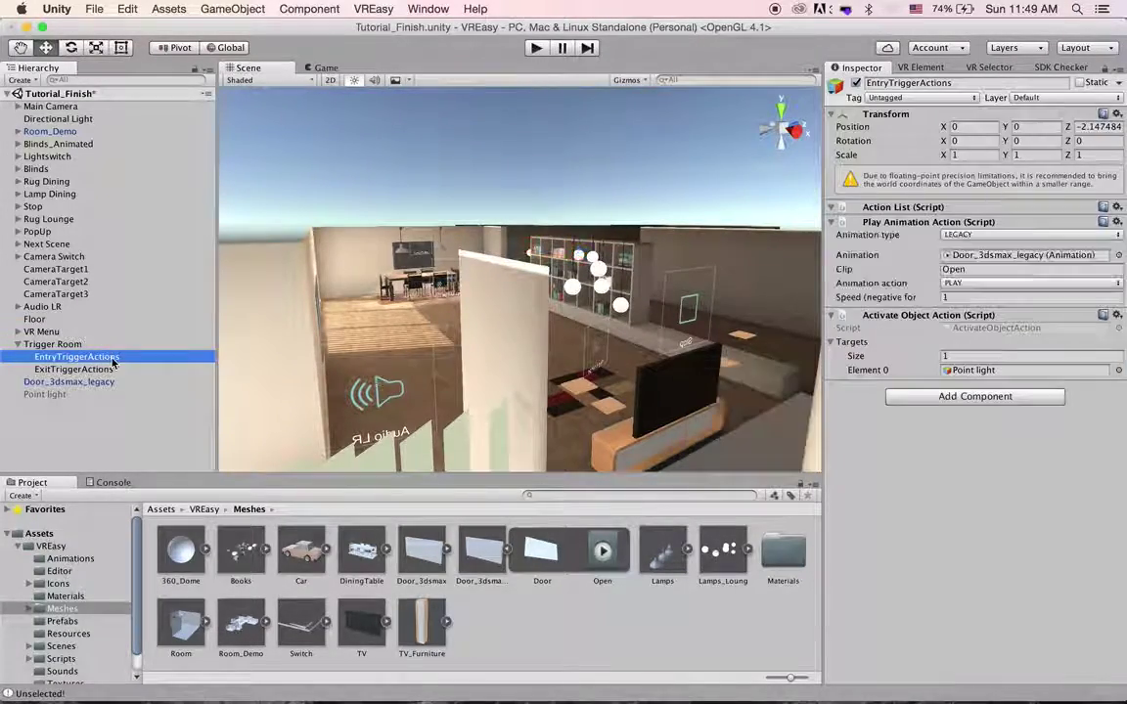
{"action": "left_click", "coordinate": [925, 68]}
{"action": "left_click", "coordinate": [1017, 163]}
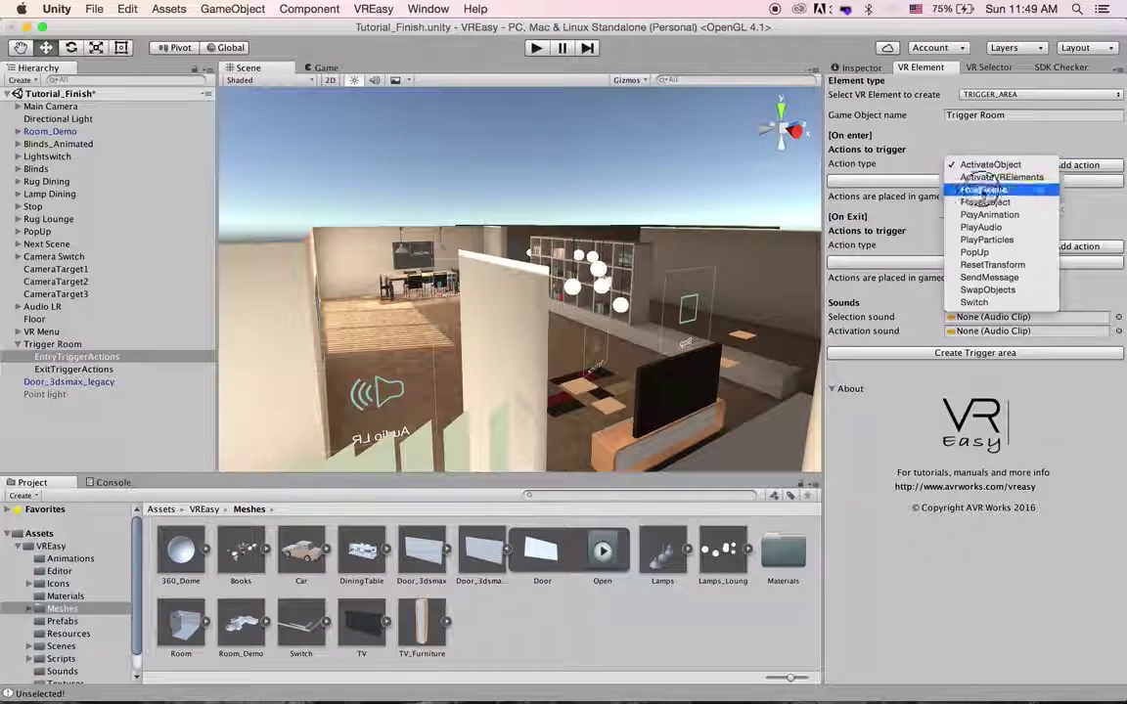
{"action": "left_click", "coordinate": [923, 72]}
{"action": "middle_click_drag", "start_coordinate": [615, 291], "coordinate": [621, 284]}
{"action": "right_click_drag", "start_coordinate": [622, 284], "coordinate": [587, 332], "text": "alt"}
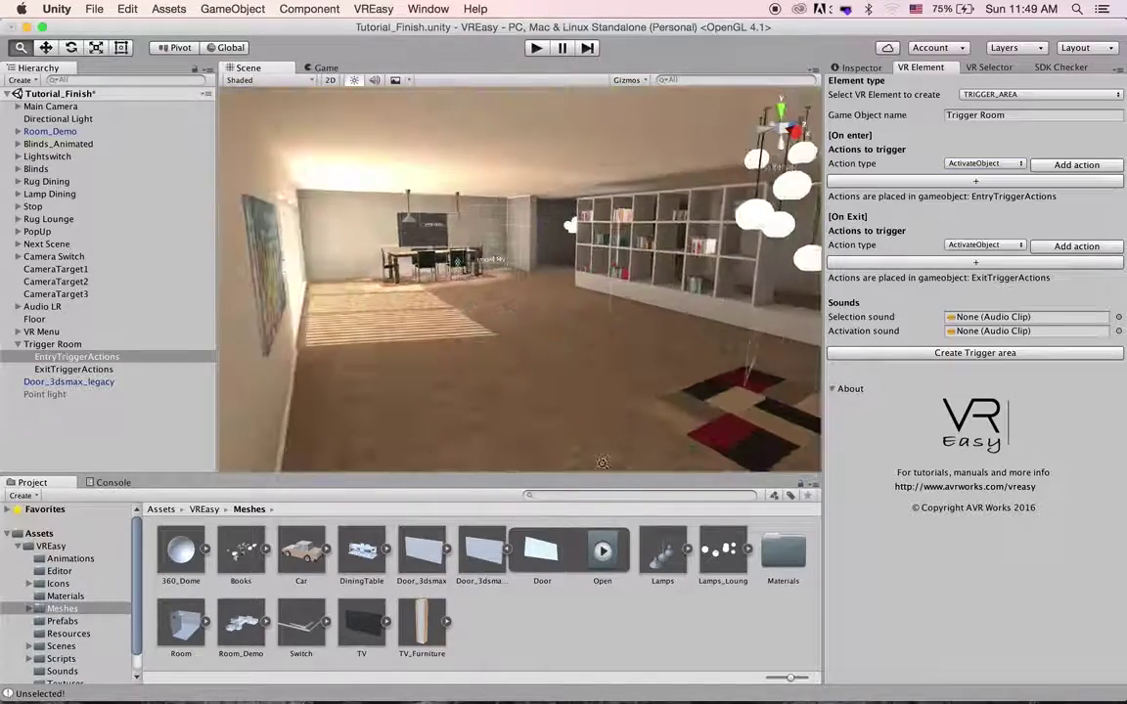
{"action": "middle_click_drag", "start_coordinate": [587, 186], "coordinate": [538, 234]}
{"action": "mouse_move", "coordinate": [538, 234]}
{"action": "right_mouse_down", "text": "alt"}
{"action": "mouse_move", "coordinate": [521, 415]}
{"action": "mouse_move", "coordinate": [539, 245]}
{"action": "right_mouse_up", "text": "alt"}
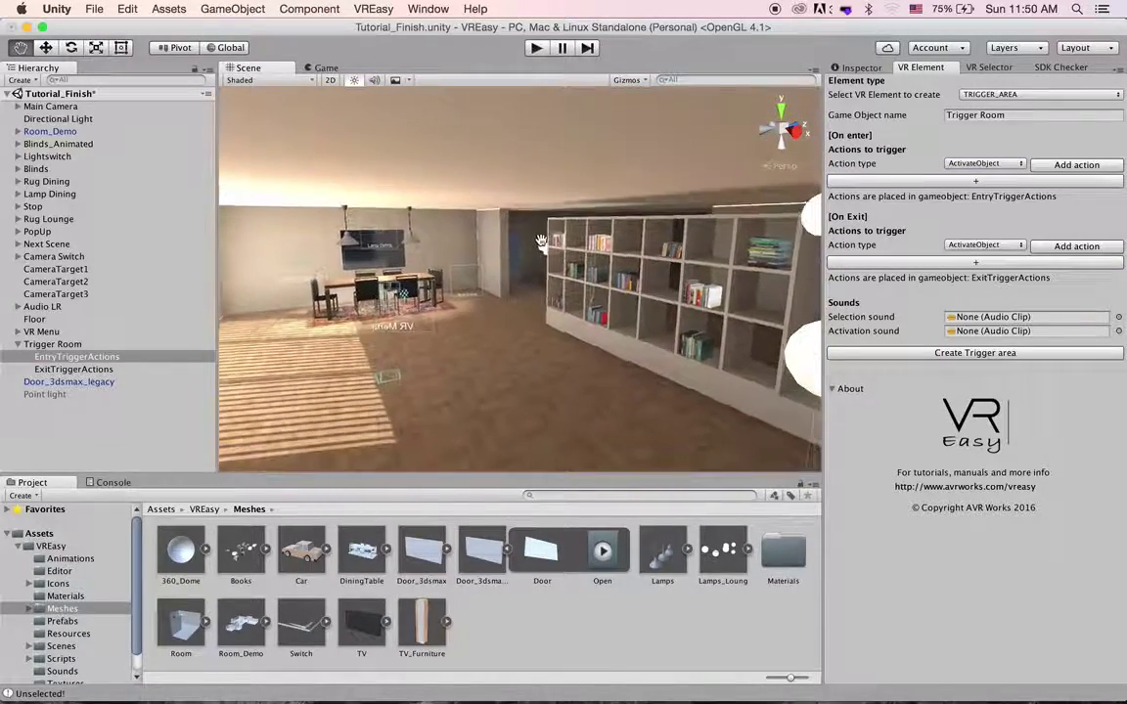